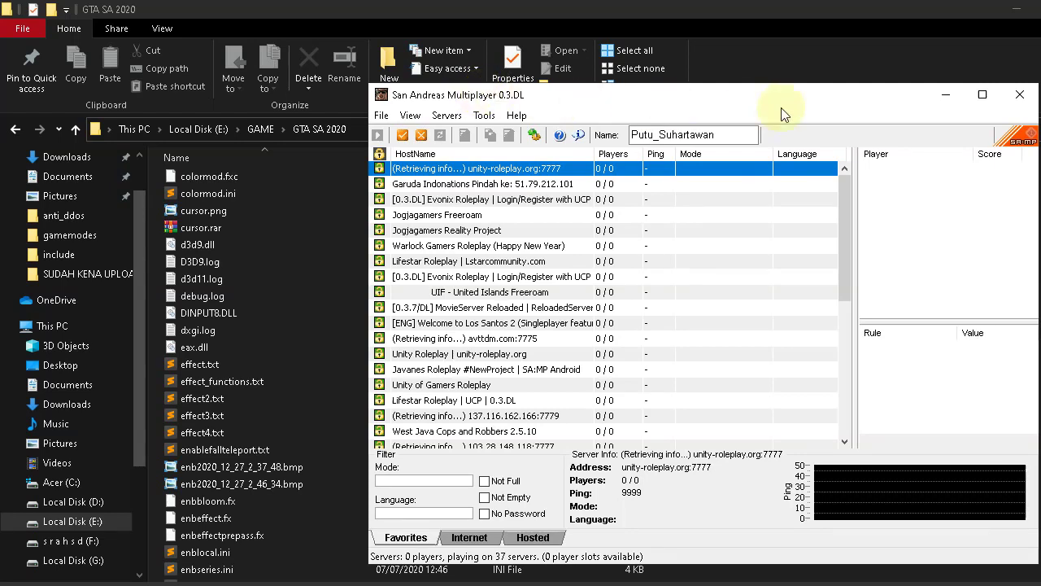
Close the San Andreas Multiplayer client and look through the files in the GTA SA 2020 folder.
{"action": "left_click", "coordinate": [1016, 94]}
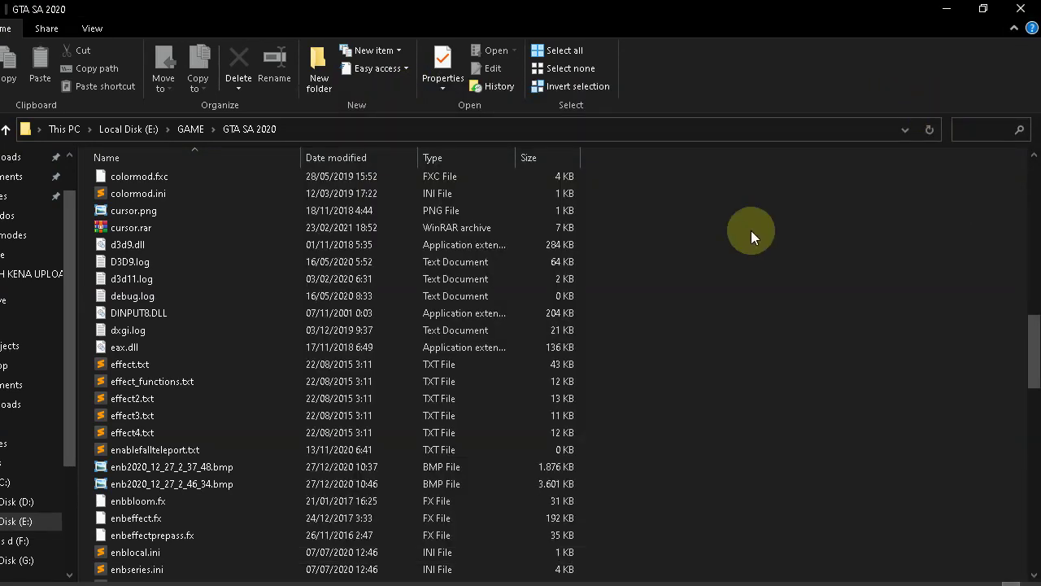
{"action": "scroll", "coordinate": [751, 233], "scroll_direction": "down", "scroll_amount": 5}
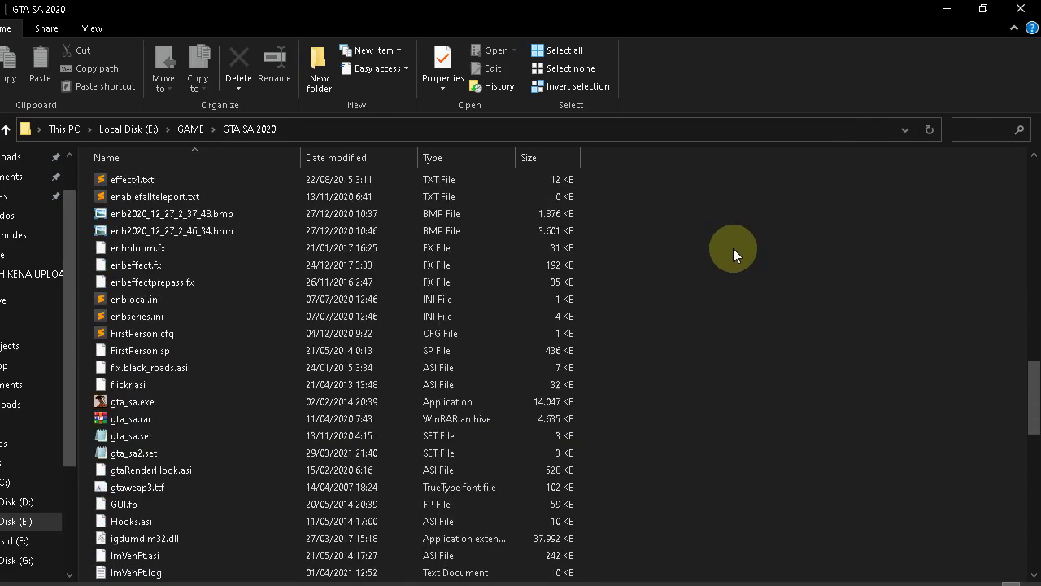
{"action": "scroll", "coordinate": [733, 249], "scroll_direction": "up", "scroll_amount": 2}
{"action": "left_click_drag", "start_coordinate": [1033, 363], "coordinate": [1031, 342]}
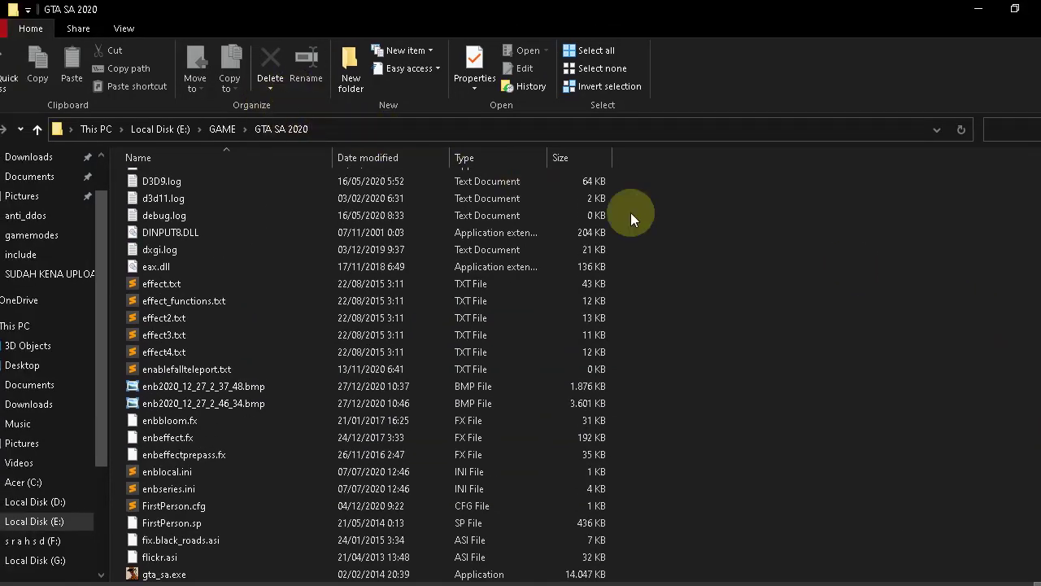
{"action": "scroll", "coordinate": [857, 370], "scroll_direction": "up", "scroll_amount": 20}
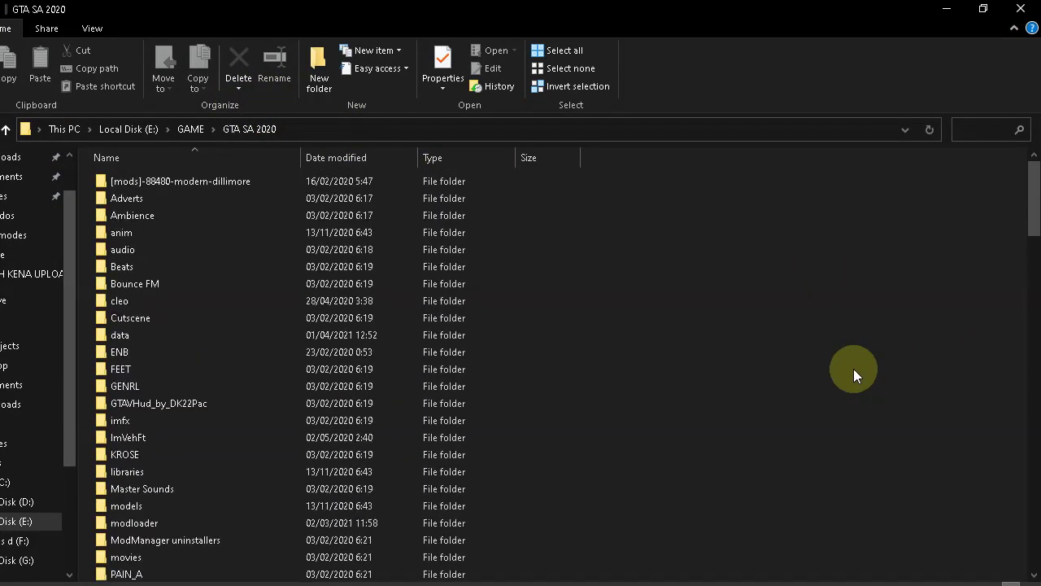
{"action": "left_click_drag", "start_coordinate": [1030, 205], "coordinate": [1029, 484]}
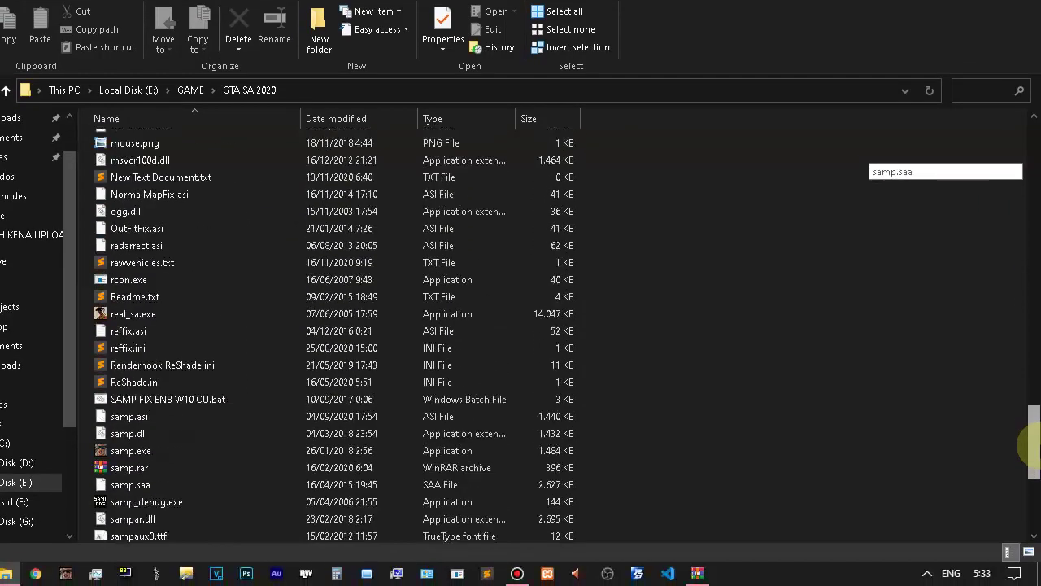
{"action": "left_click_drag", "start_coordinate": [1031, 446], "coordinate": [1031, 303]}
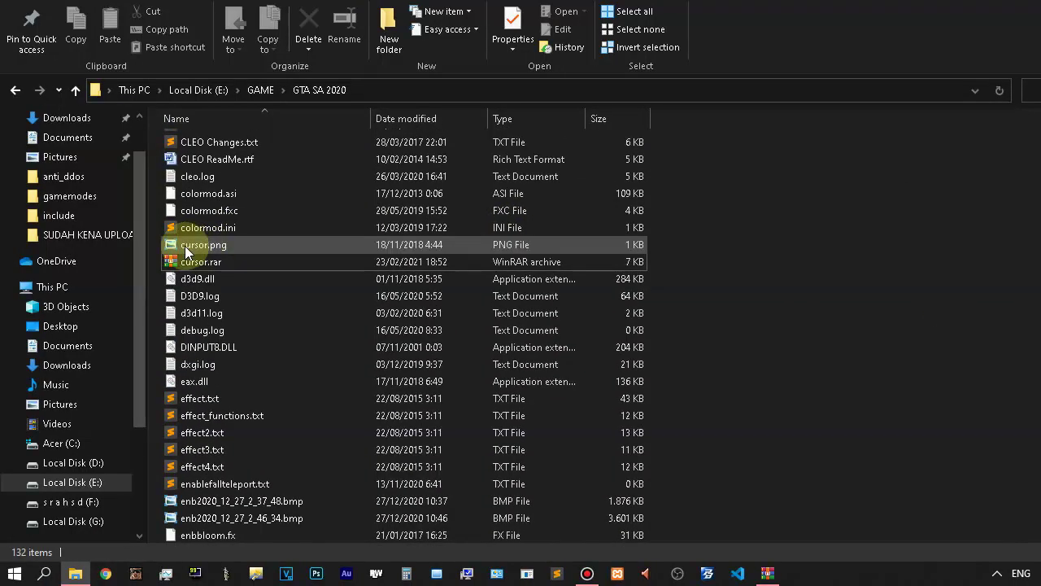
Display the GTA SA 2020 folder's contents as large icons and select the mouse.png file.
{"action": "left_click", "coordinate": [184, 246]}
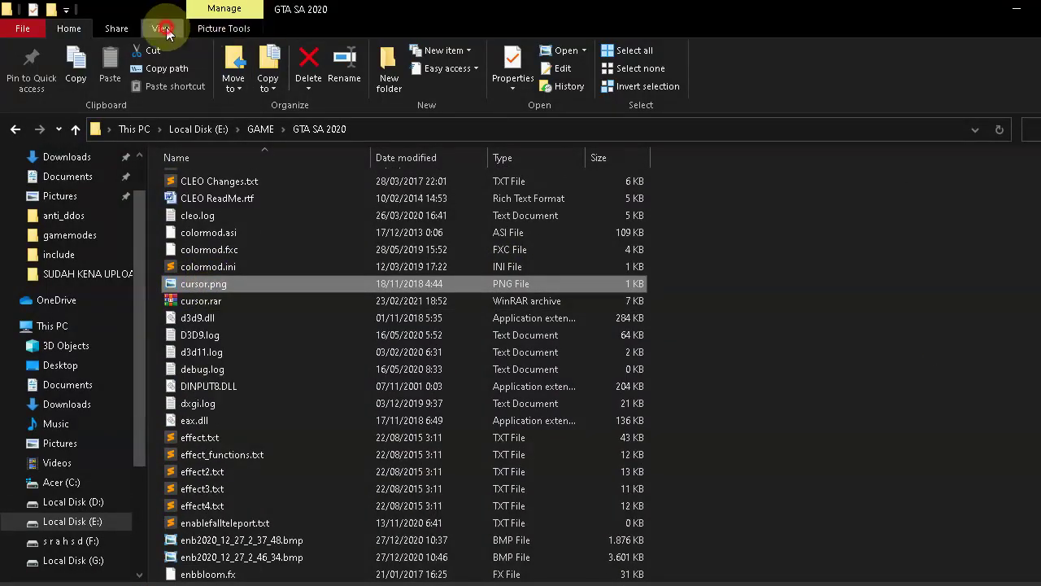
{"action": "left_click", "coordinate": [163, 29]}
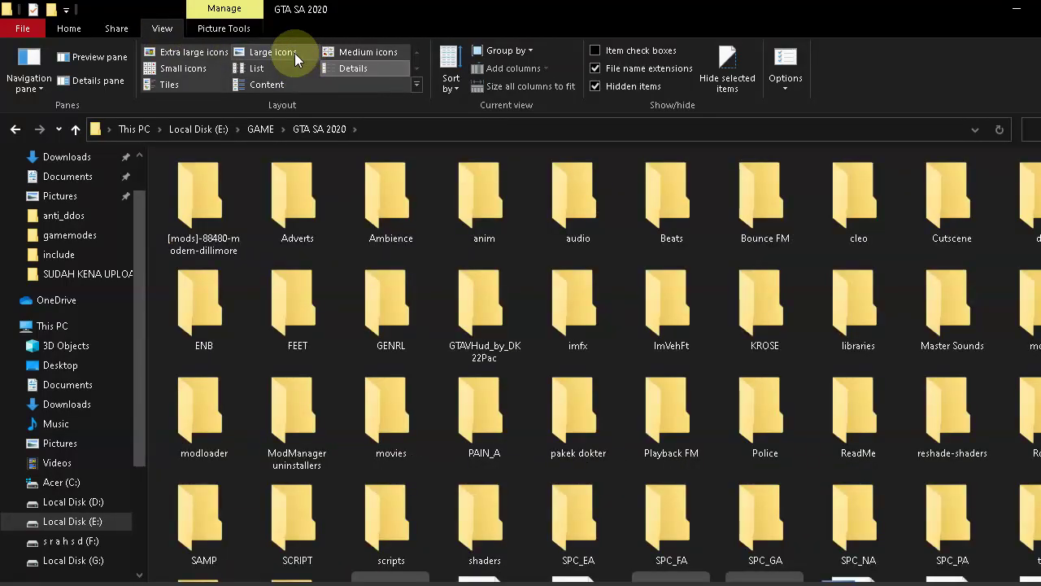
{"action": "left_click", "coordinate": [294, 53]}
{"action": "scroll", "coordinate": [308, 298], "scroll_direction": "down", "scroll_amount": 5}
{"action": "scroll", "coordinate": [307, 372], "scroll_direction": "up", "scroll_amount": 1}
{"action": "scroll", "coordinate": [307, 325], "scroll_direction": "down", "scroll_amount": 1}
{"action": "scroll", "coordinate": [307, 516], "scroll_direction": "down", "scroll_amount": 3}
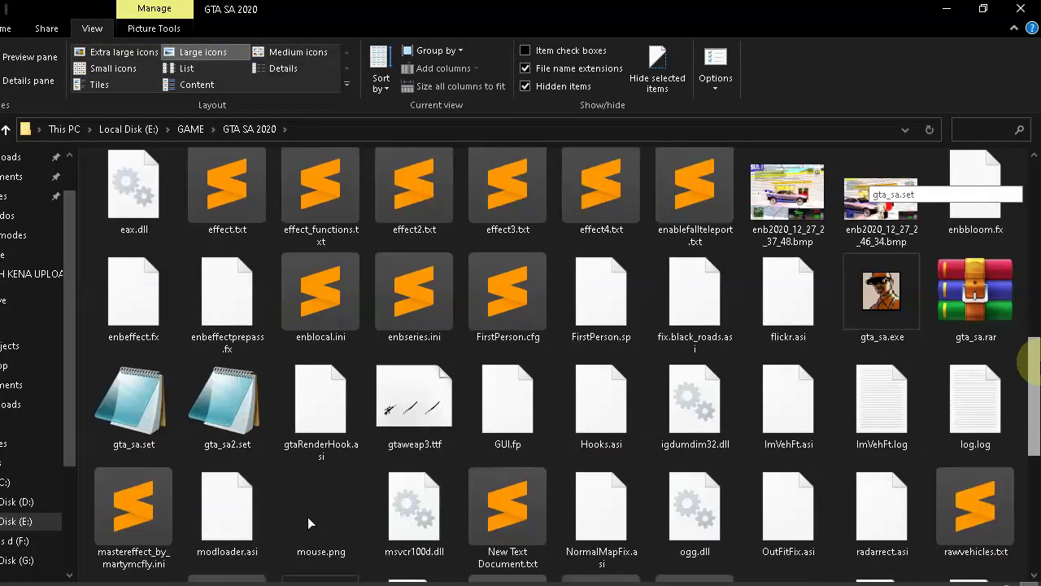
{"action": "scroll", "coordinate": [568, 365], "scroll_direction": "down", "scroll_amount": 3}
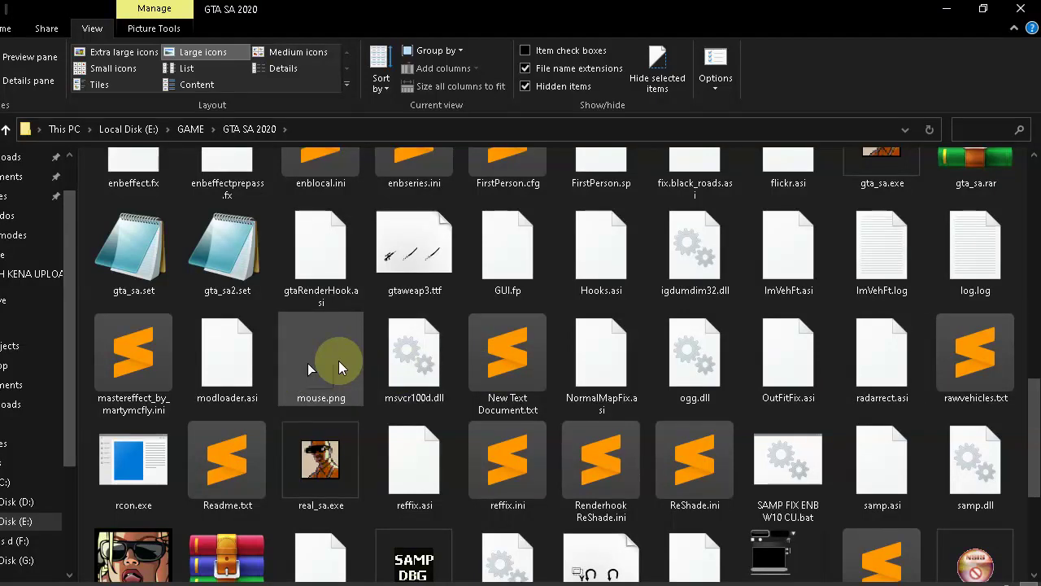
{"action": "left_click", "coordinate": [307, 363]}
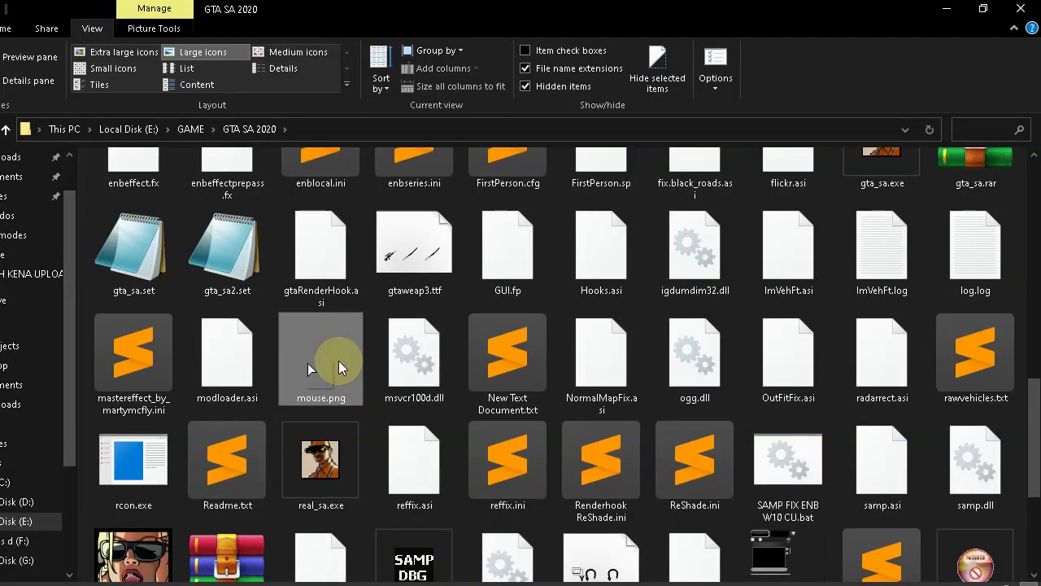
Switch to the cursor.rar archive in WinRAR, preview its cursor.png image enlarged, and close the image and archive.
{"action": "mouse_move", "coordinate": [697, 574]}
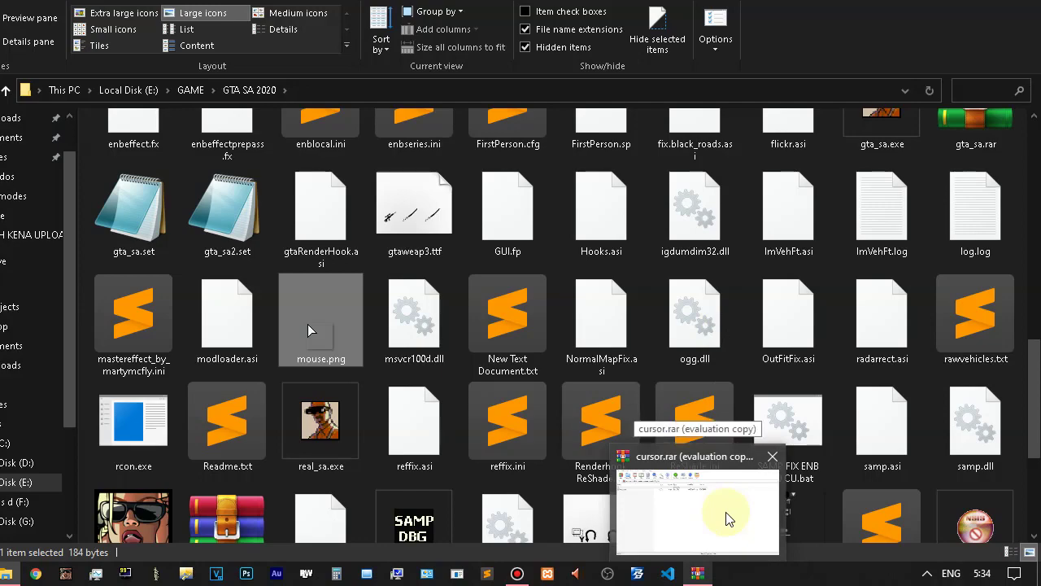
{"action": "left_click", "coordinate": [727, 518]}
{"action": "left_click", "coordinate": [40, 122]}
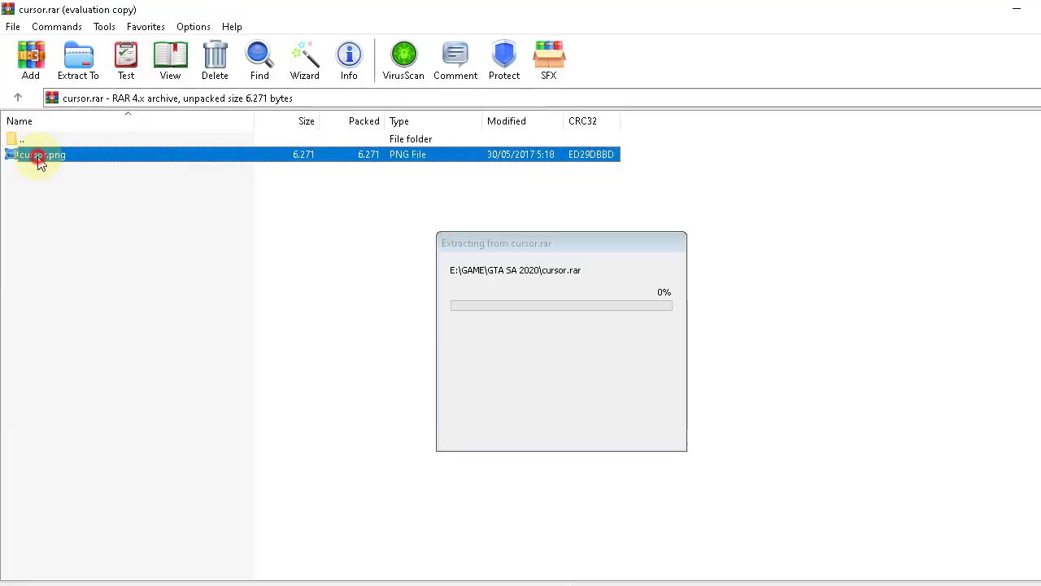
{"action": "double_click", "coordinate": [40, 158]}
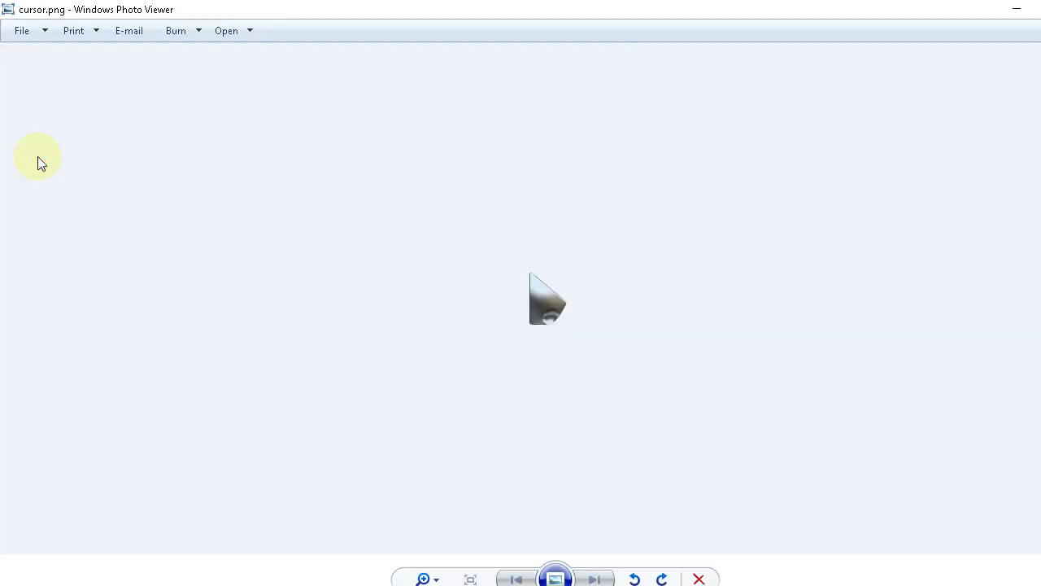
{"action": "scroll", "coordinate": [560, 300], "scroll_direction": "up", "scroll_amount": 2}
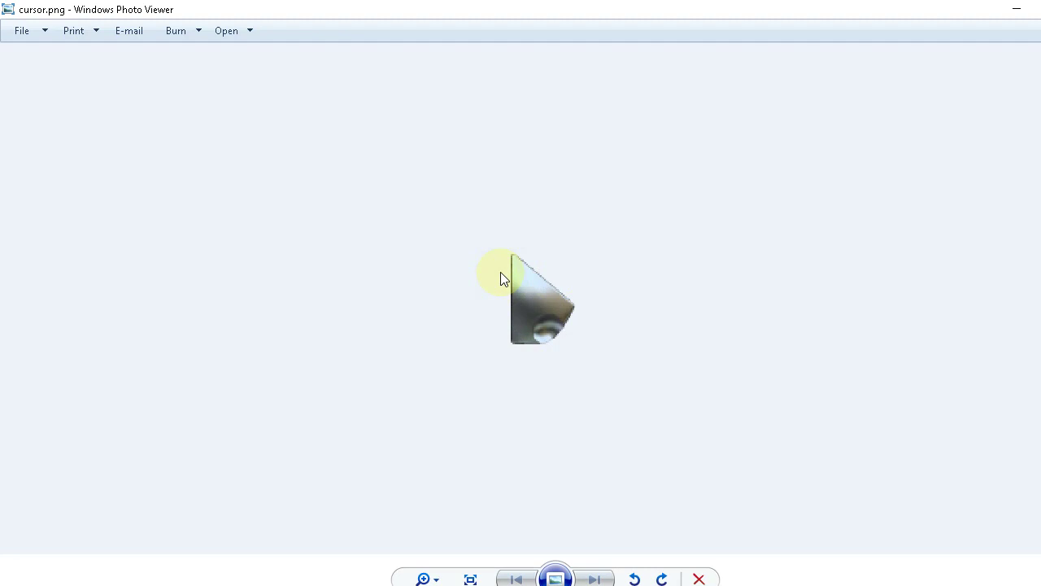
{"action": "key", "text": "alt+F4"}
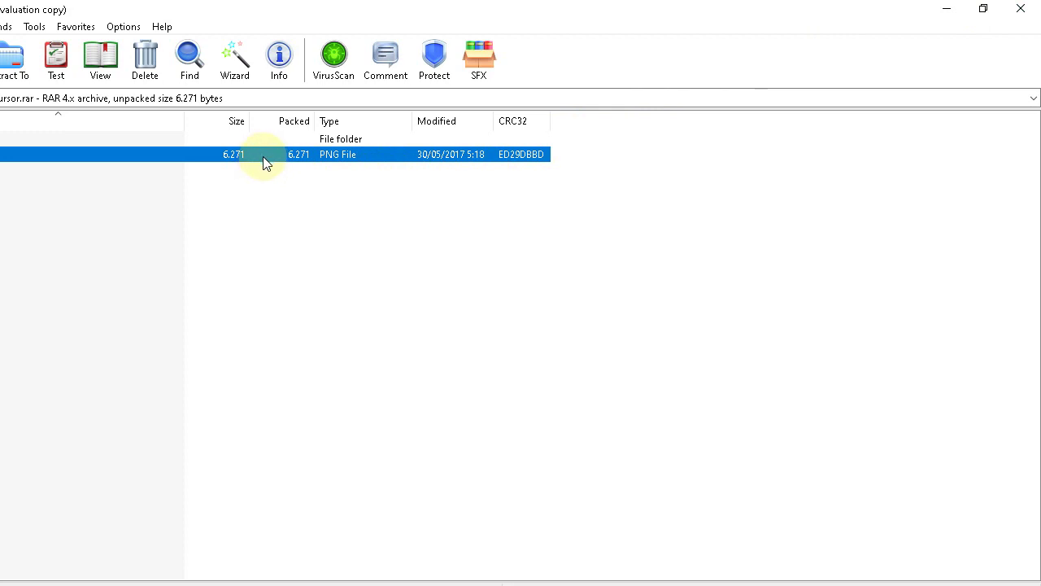
{"action": "left_click", "coordinate": [1021, 8]}
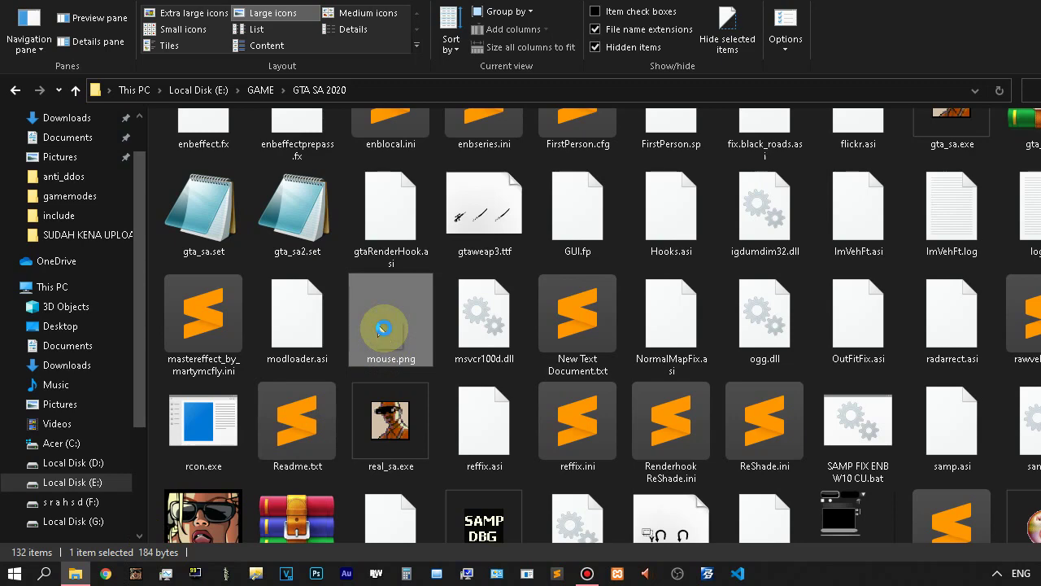
Open the properties of mouse.png and review its general, security, details and previous-version information.
{"action": "right_click", "coordinate": [377, 328]}
{"action": "left_click", "coordinate": [452, 555]}
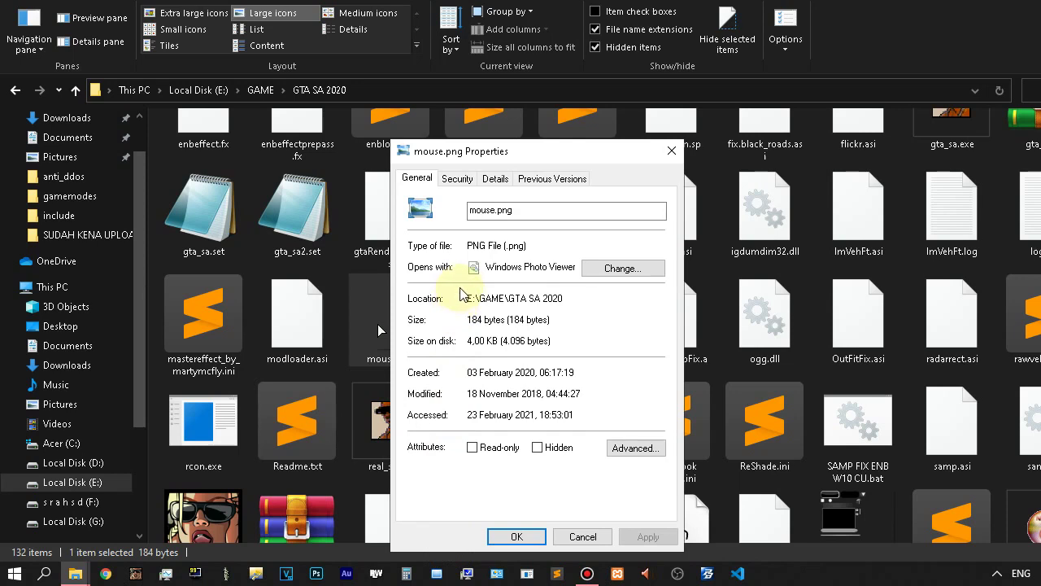
{"action": "left_click", "coordinate": [457, 180]}
{"action": "left_click", "coordinate": [492, 179]}
{"action": "left_click", "coordinate": [556, 179]}
{"action": "left_click", "coordinate": [418, 178]}
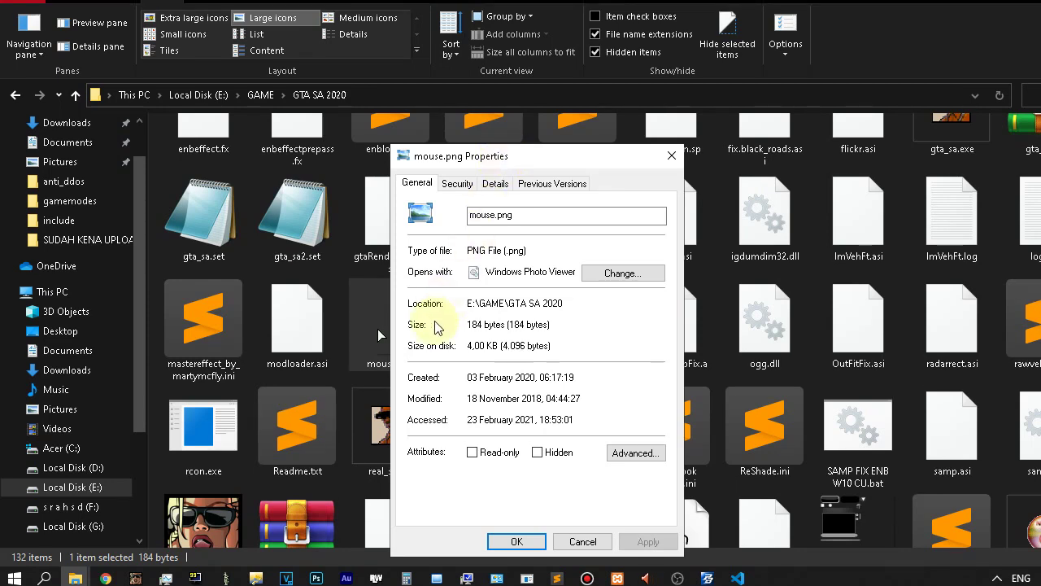
{"action": "left_click", "coordinate": [470, 319]}
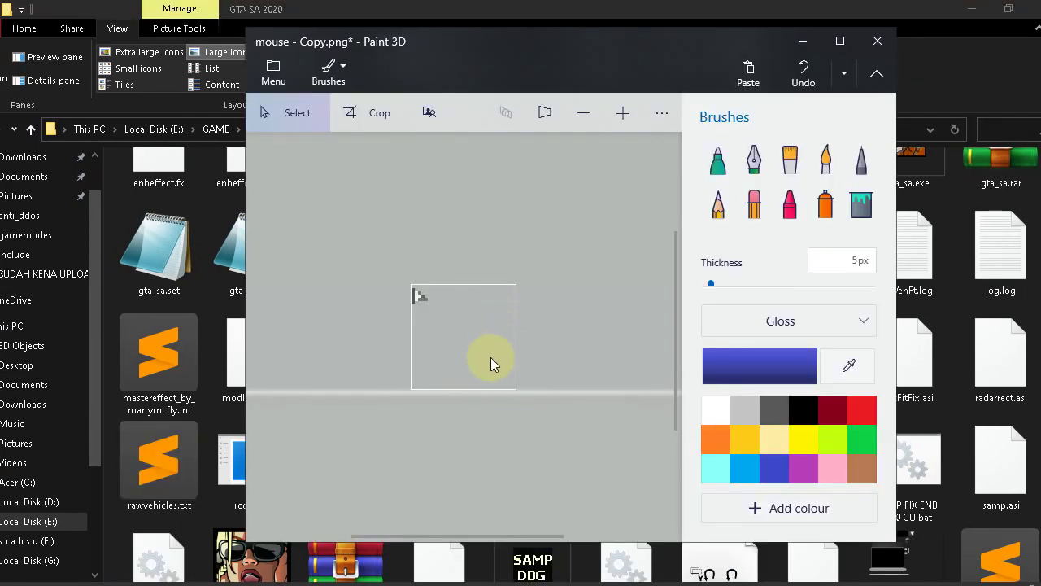
In Paint 3D, crop mouse - Copy.png to 6 by 7 px around the small cursor graphic.
{"action": "left_click", "coordinate": [372, 110]}
{"action": "left_click_drag", "start_coordinate": [516, 390], "coordinate": [436, 314]}
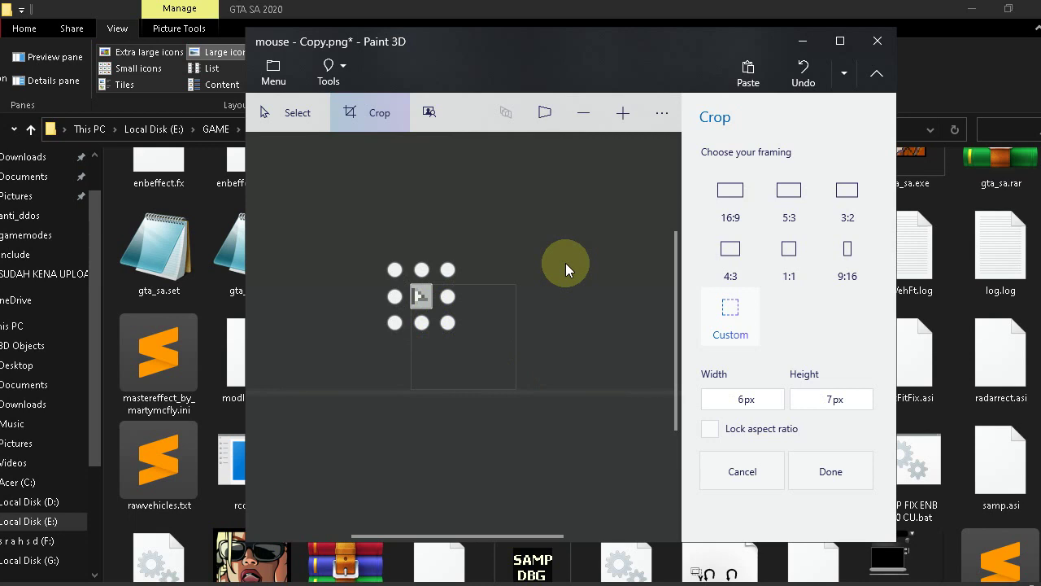
{"action": "key", "text": "Return"}
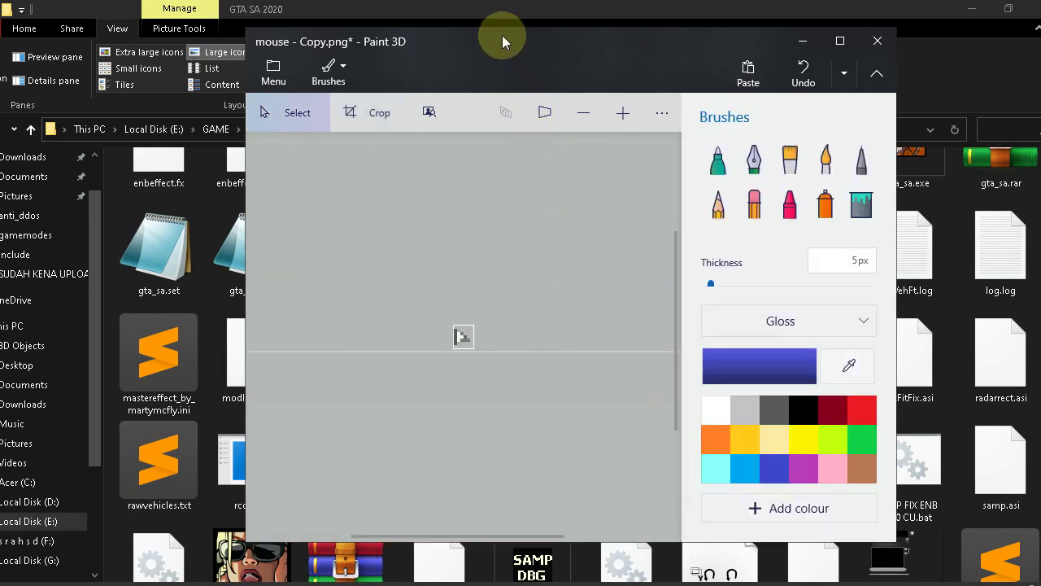
{"action": "left_click_drag", "start_coordinate": [498, 42], "coordinate": [701, 59]}
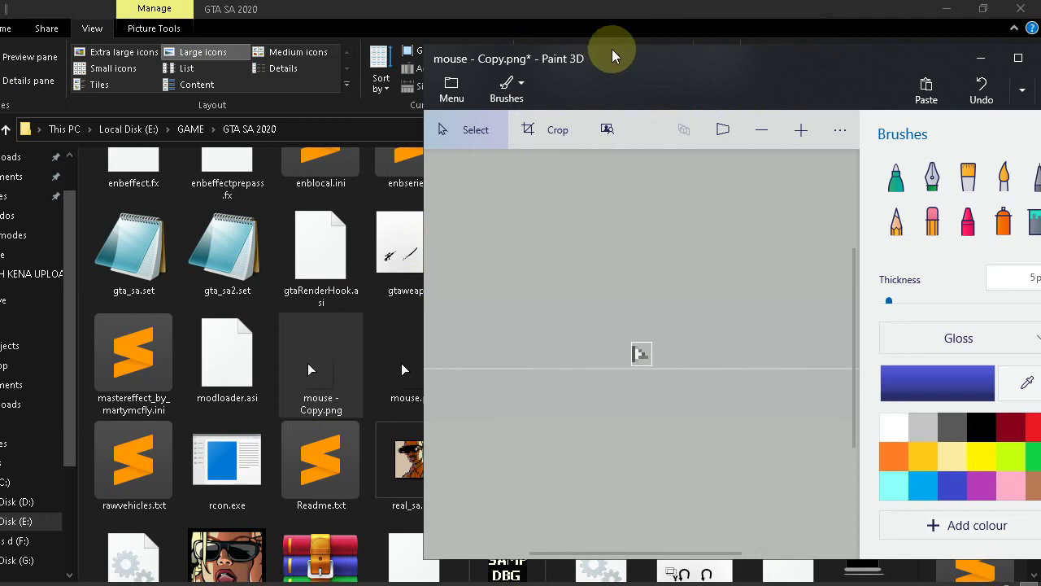
{"action": "mouse_move", "coordinate": [657, 65]}
{"action": "left_mouse_down"}
{"action": "mouse_move", "coordinate": [442, 70]}
{"action": "mouse_move", "coordinate": [452, 74]}
{"action": "left_mouse_up"}
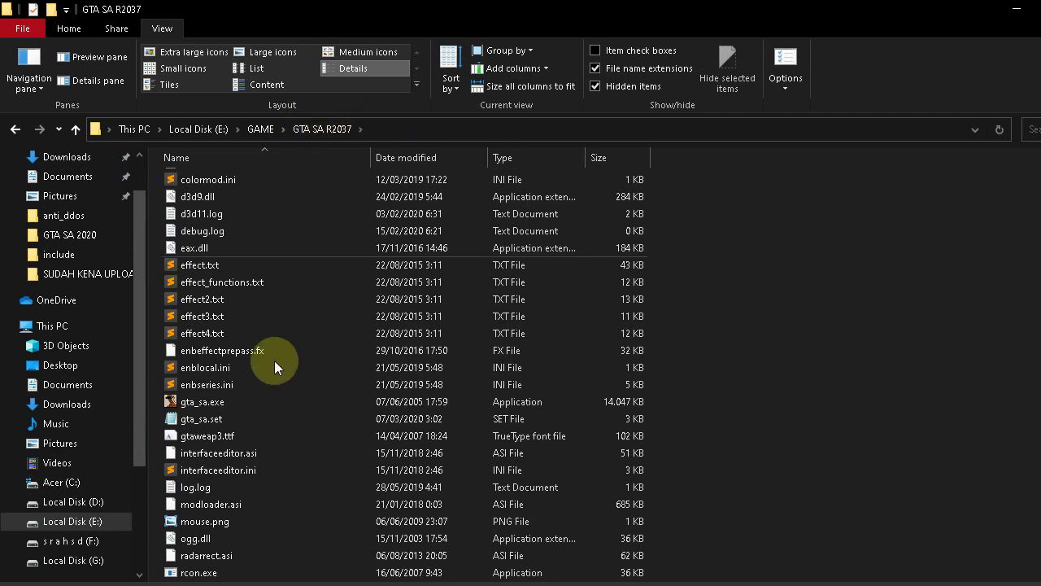
Preview mouse.png from the GTA SA R2037 folder at different zoom levels and close the viewer.
{"action": "left_click", "coordinate": [178, 523]}
{"action": "double_click", "coordinate": [178, 483]}
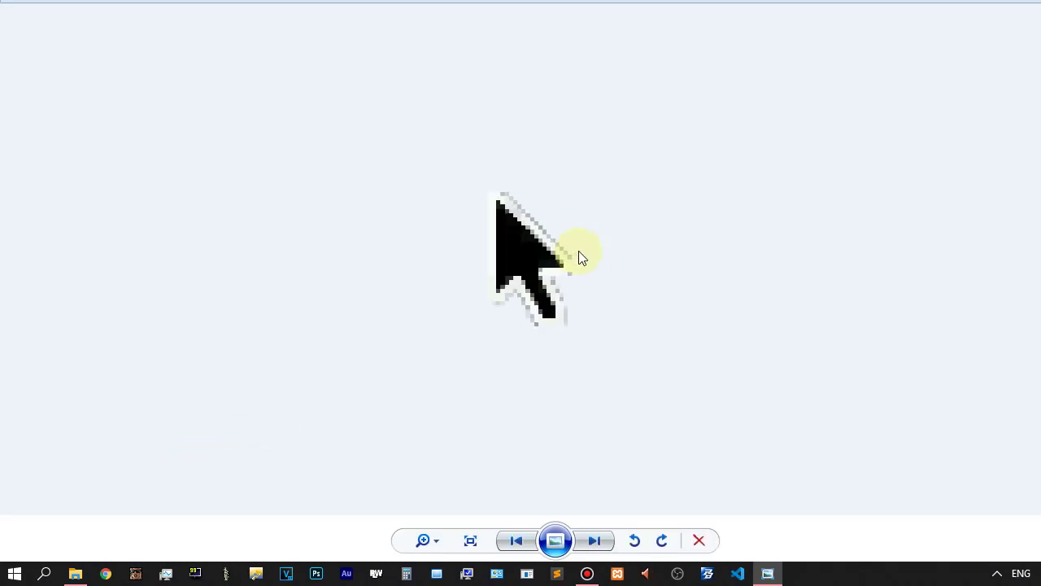
{"action": "scroll", "coordinate": [585, 247], "scroll_direction": "down", "scroll_amount": 1}
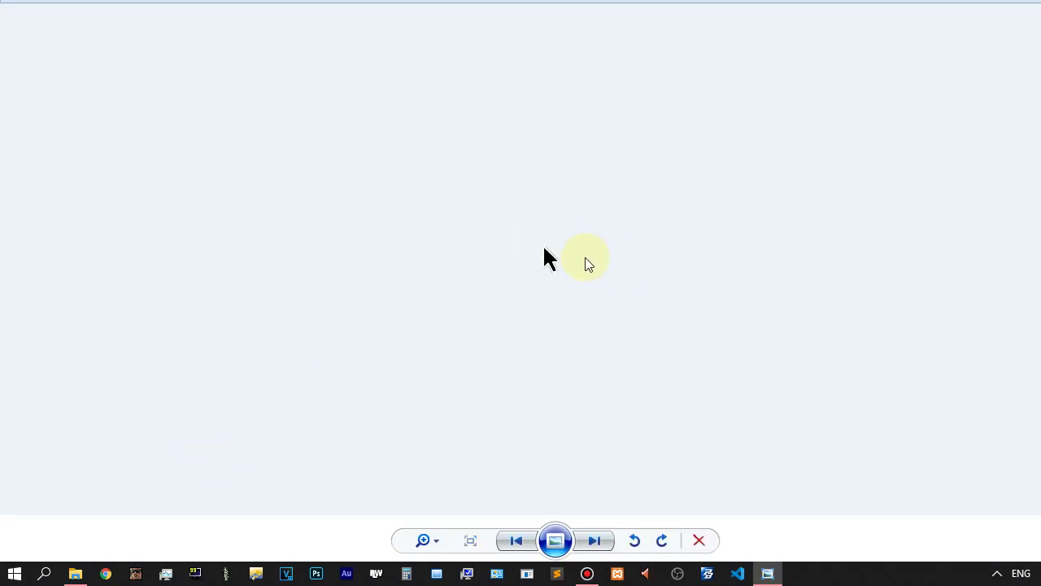
{"action": "scroll", "coordinate": [570, 244], "scroll_direction": "up", "scroll_amount": 2}
{"action": "key", "text": "alt+F4"}
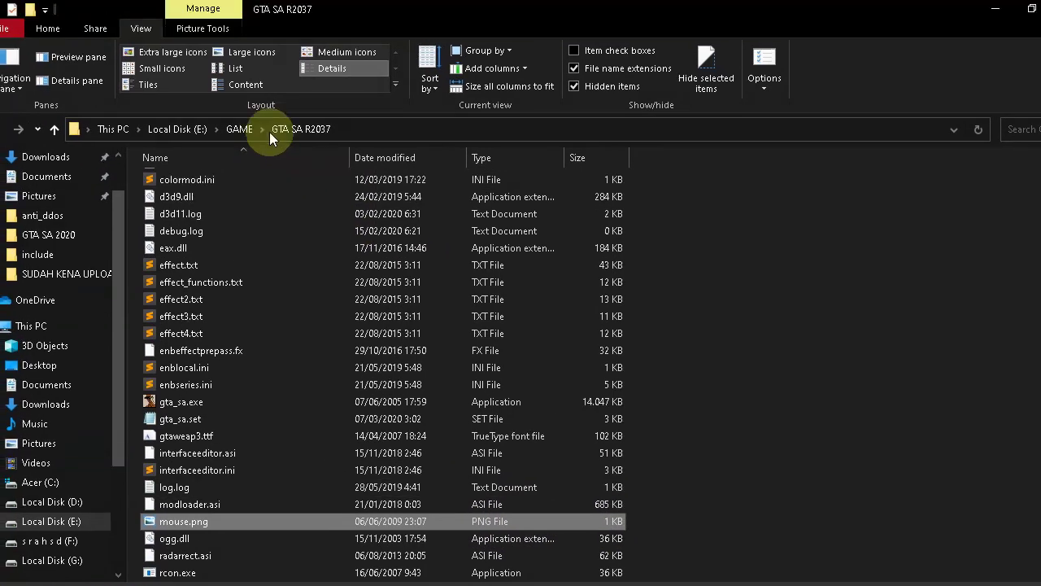
Return to the GTA SA 2020 folder, check the file size in mouse.png's properties, and close them.
{"action": "left_click", "coordinate": [190, 89]}
{"action": "double_click", "coordinate": [181, 305]}
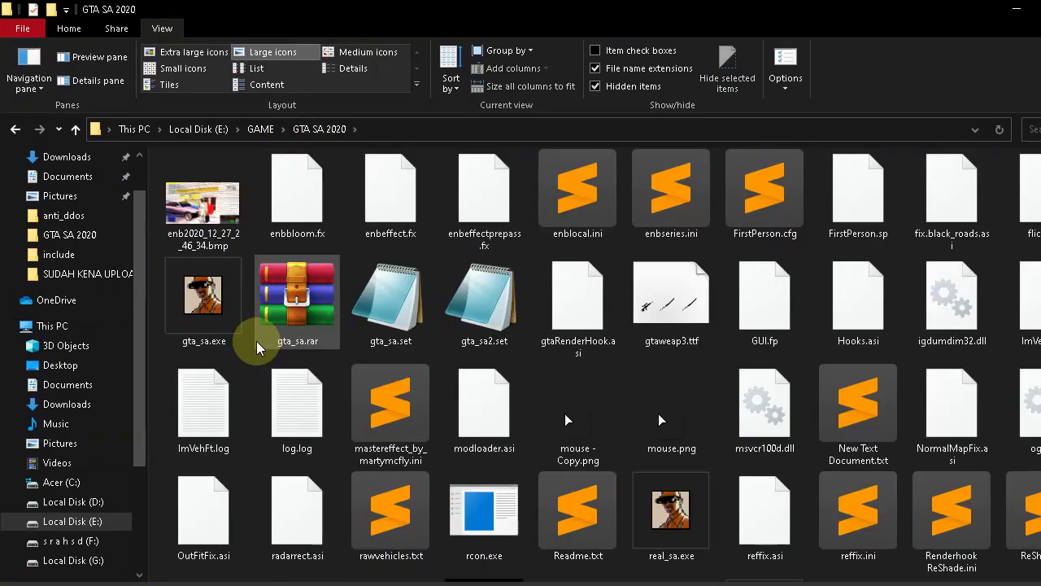
{"action": "left_click", "coordinate": [665, 397]}
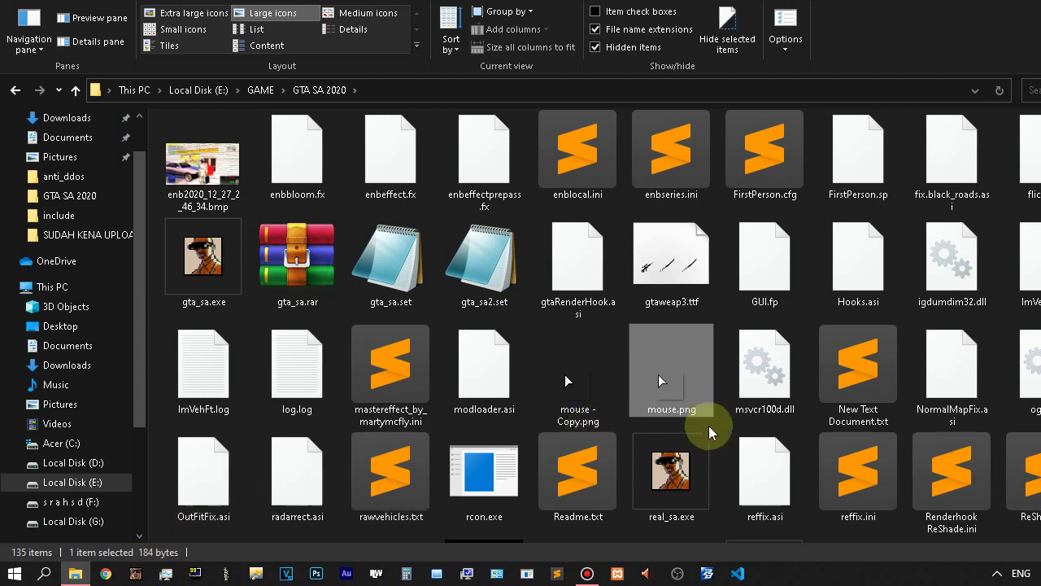
{"action": "right_click", "coordinate": [648, 369]}
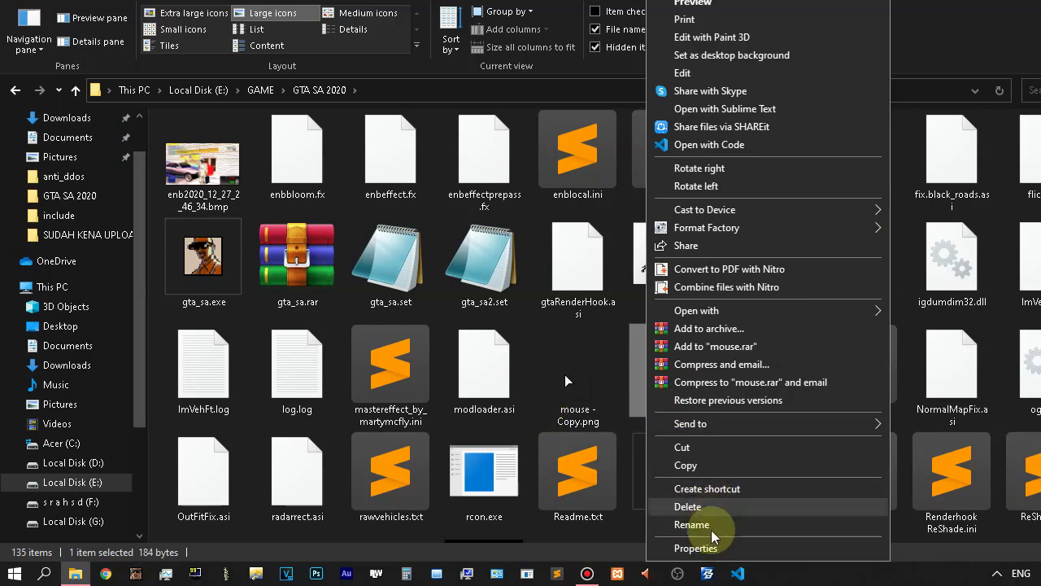
{"action": "left_click", "coordinate": [712, 550]}
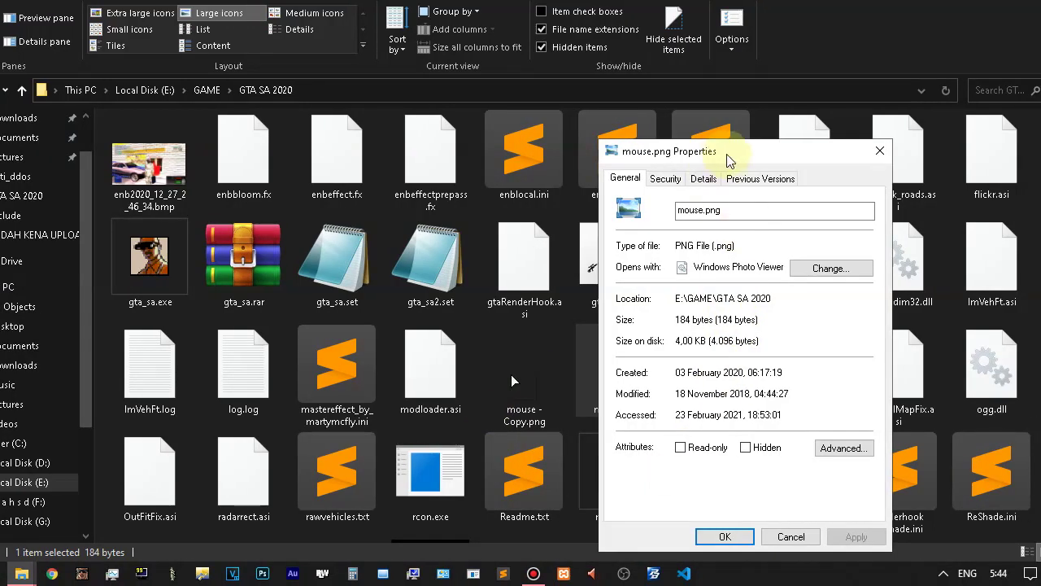
{"action": "left_click_drag", "start_coordinate": [732, 151], "coordinate": [504, 146]}
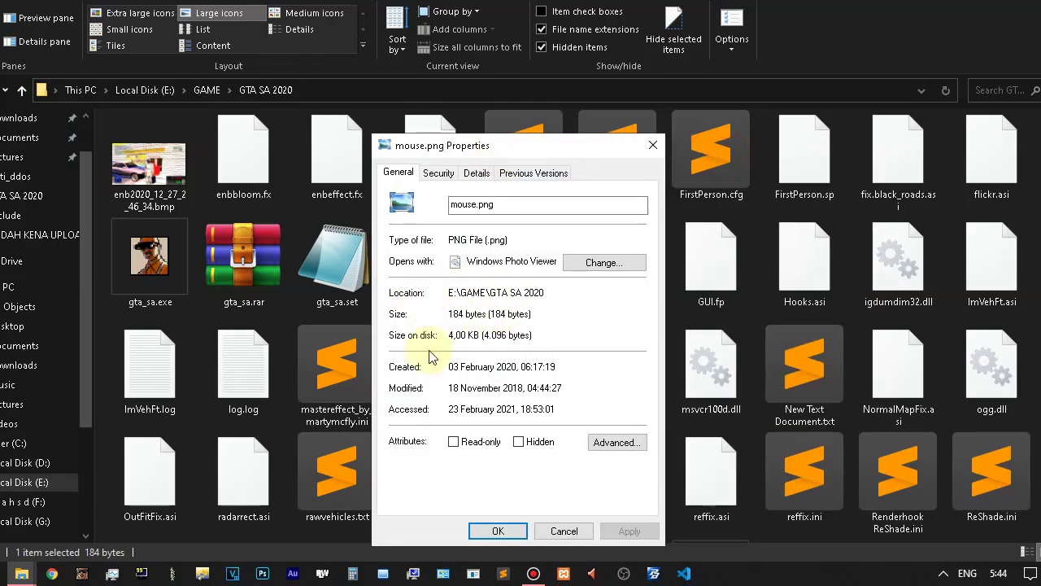
{"action": "left_click", "coordinate": [651, 153]}
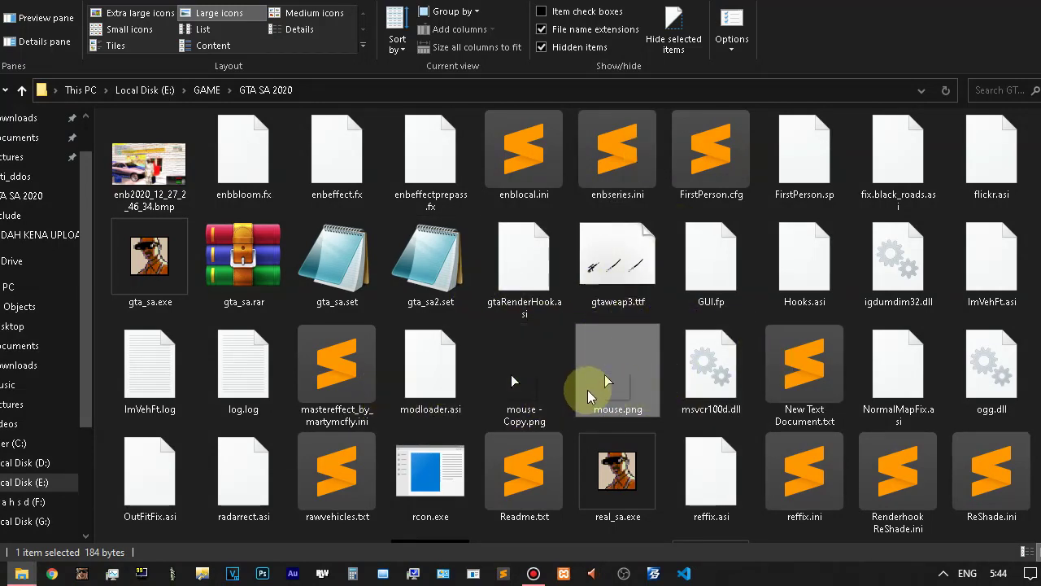
{"action": "left_click", "coordinate": [647, 386]}
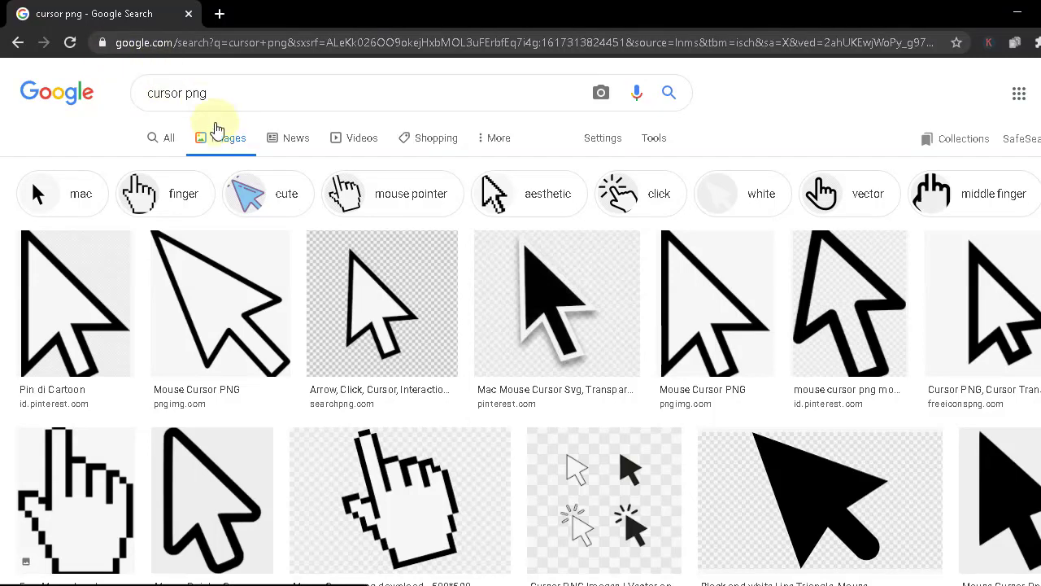
Highlight part of the web address of the Google Images results for "cursor png" in the browser.
{"action": "left_click", "coordinate": [121, 41]}
{"action": "left_click_drag", "start_coordinate": [120, 41], "coordinate": [347, 42]}
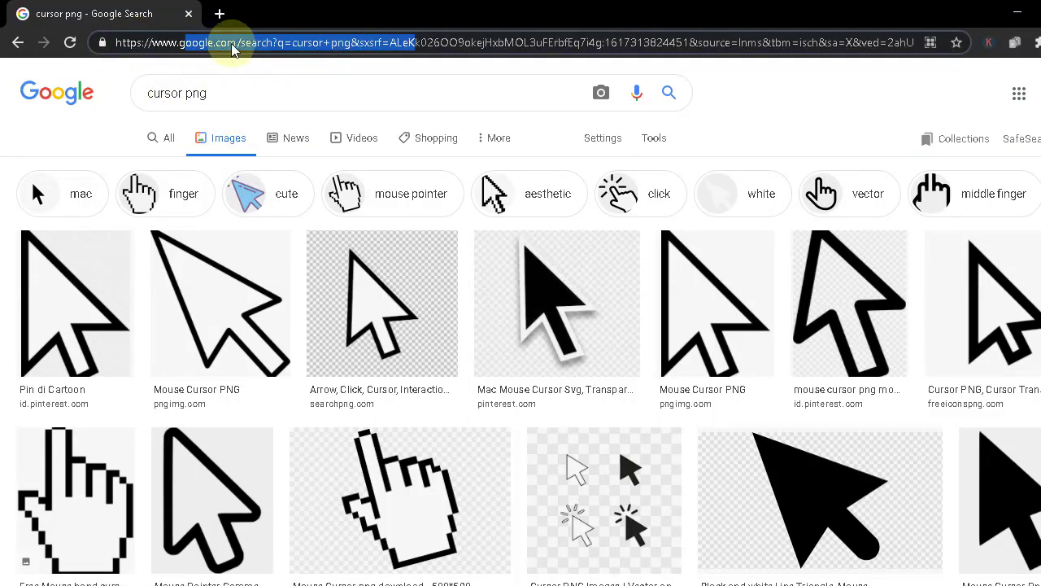
Browse the Google Images results for "cursor png" and examine the available cursor designs.
{"action": "left_click", "coordinate": [87, 123]}
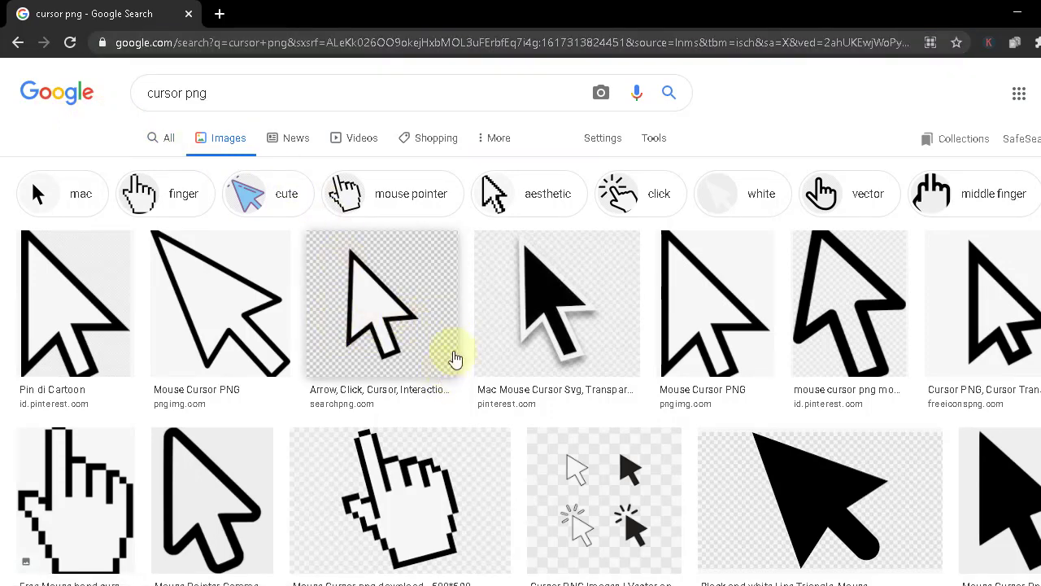
{"action": "scroll", "coordinate": [458, 350], "scroll_direction": "down", "scroll_amount": 2}
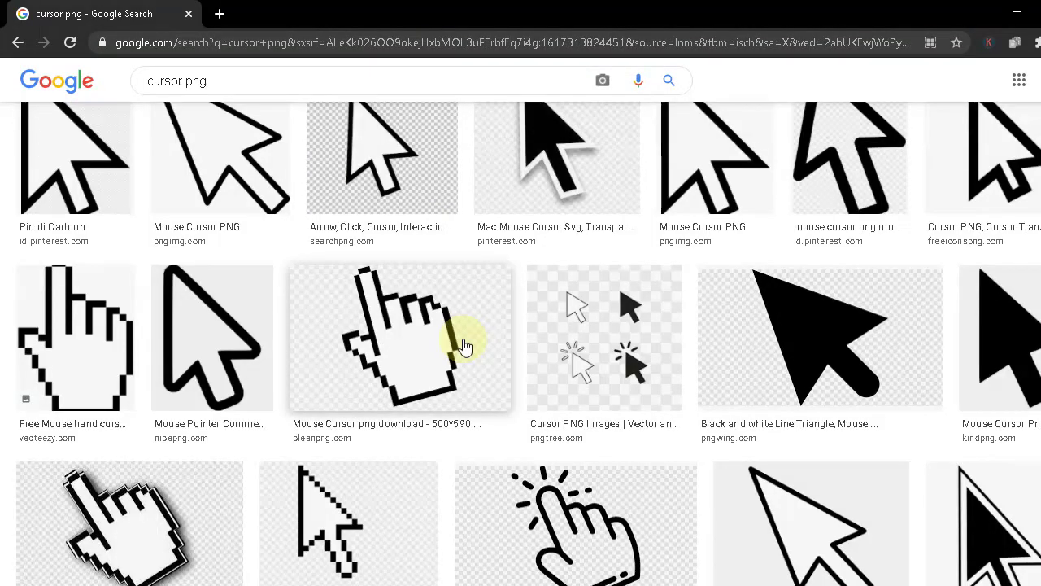
{"action": "scroll", "coordinate": [462, 346], "scroll_direction": "up", "scroll_amount": 2}
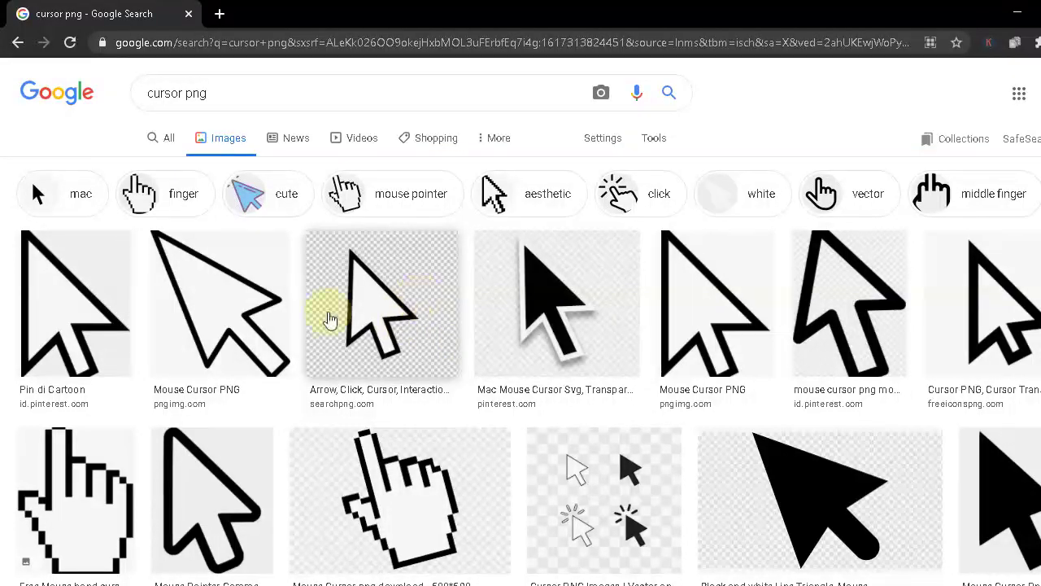
{"action": "scroll", "coordinate": [577, 344], "scroll_direction": "down", "scroll_amount": 10}
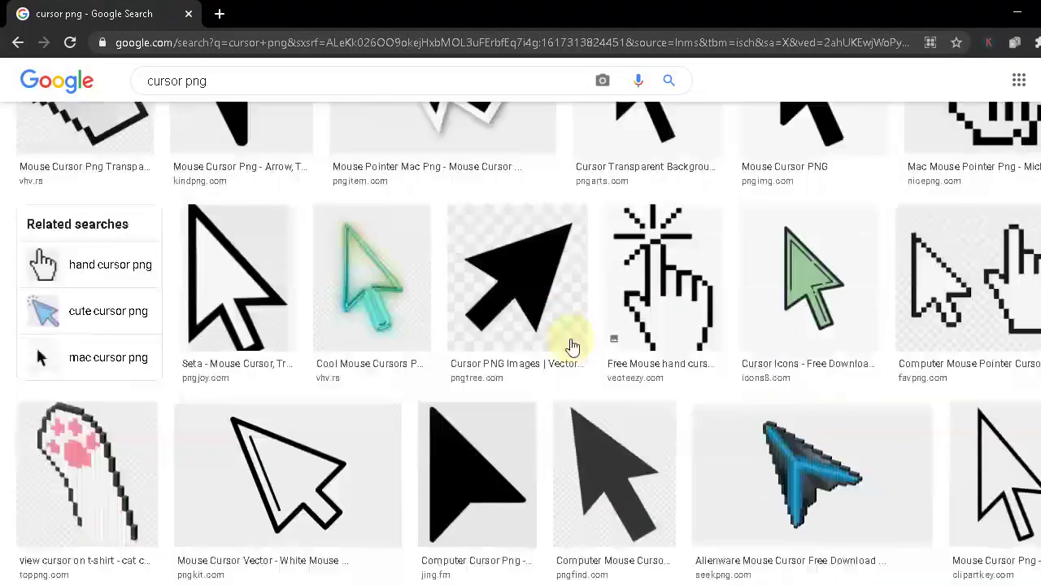
{"action": "scroll", "coordinate": [574, 341], "scroll_direction": "down", "scroll_amount": 12}
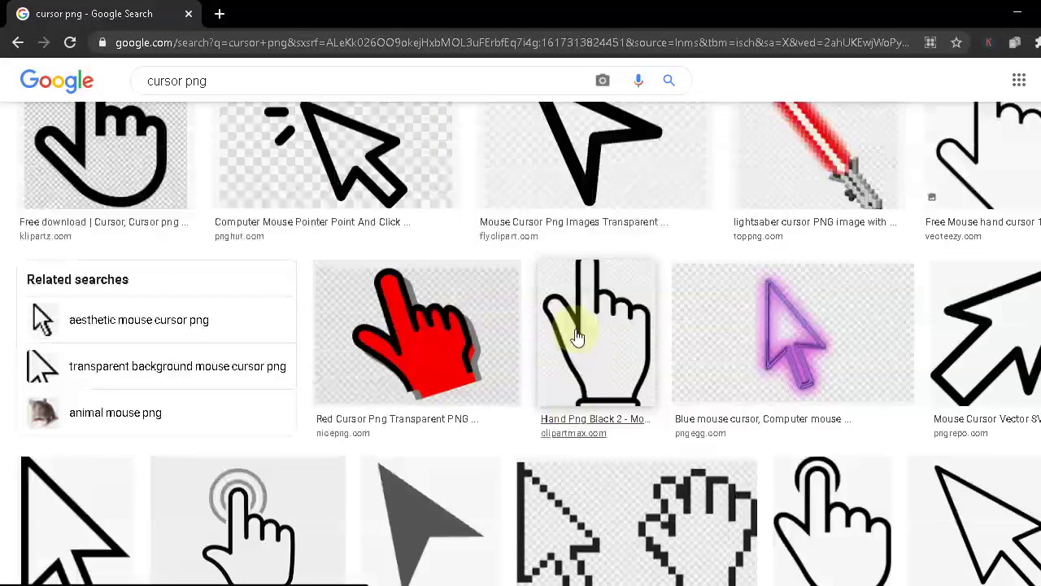
{"action": "scroll", "coordinate": [576, 337], "scroll_direction": "down", "scroll_amount": 4}
{"action": "scroll", "coordinate": [577, 329], "scroll_direction": "down", "scroll_amount": 4}
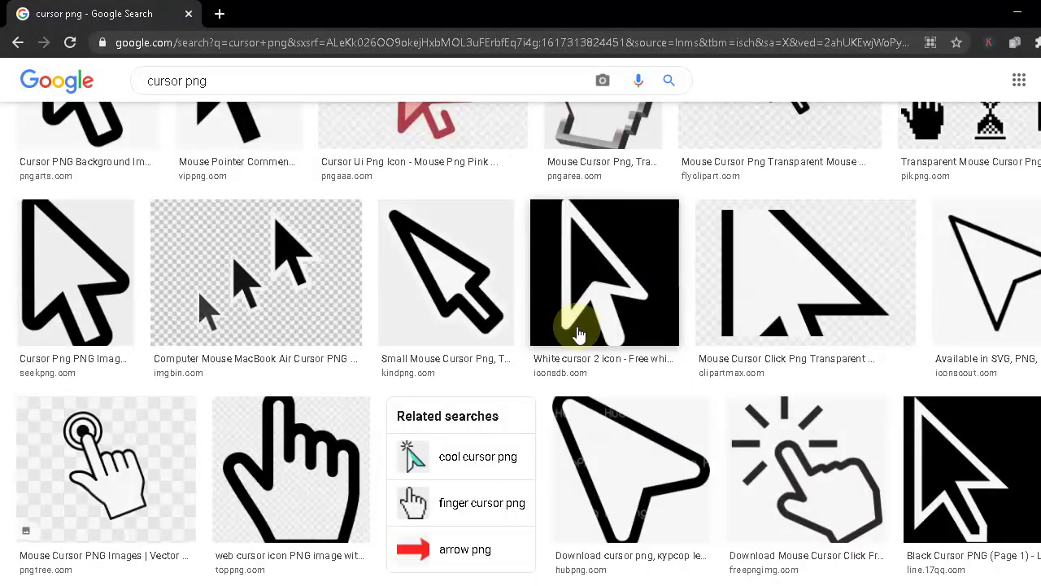
{"action": "scroll", "coordinate": [577, 333], "scroll_direction": "down", "scroll_amount": 3}
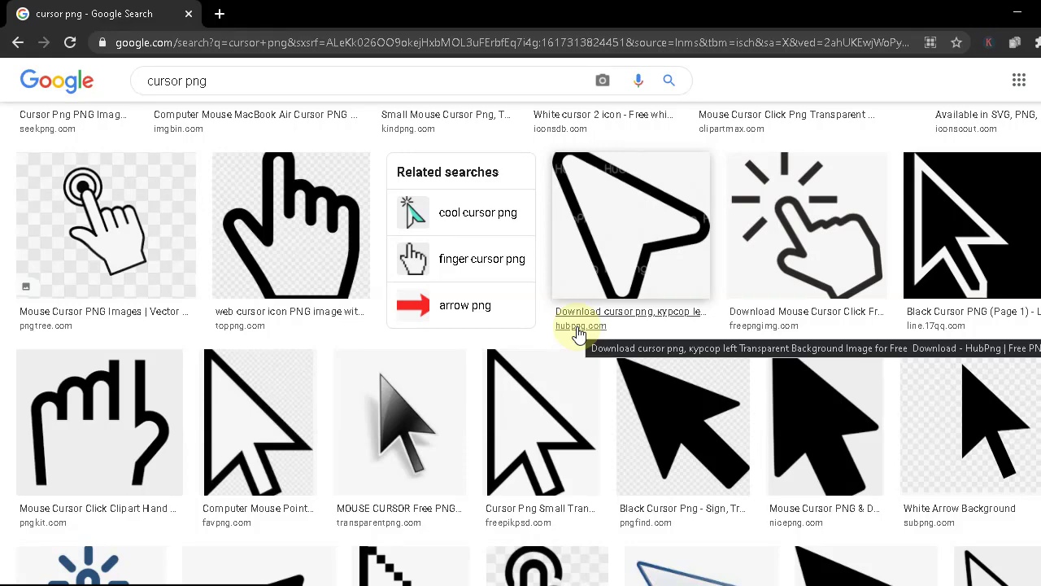
{"action": "scroll", "coordinate": [740, 303], "scroll_direction": "down", "scroll_amount": 4}
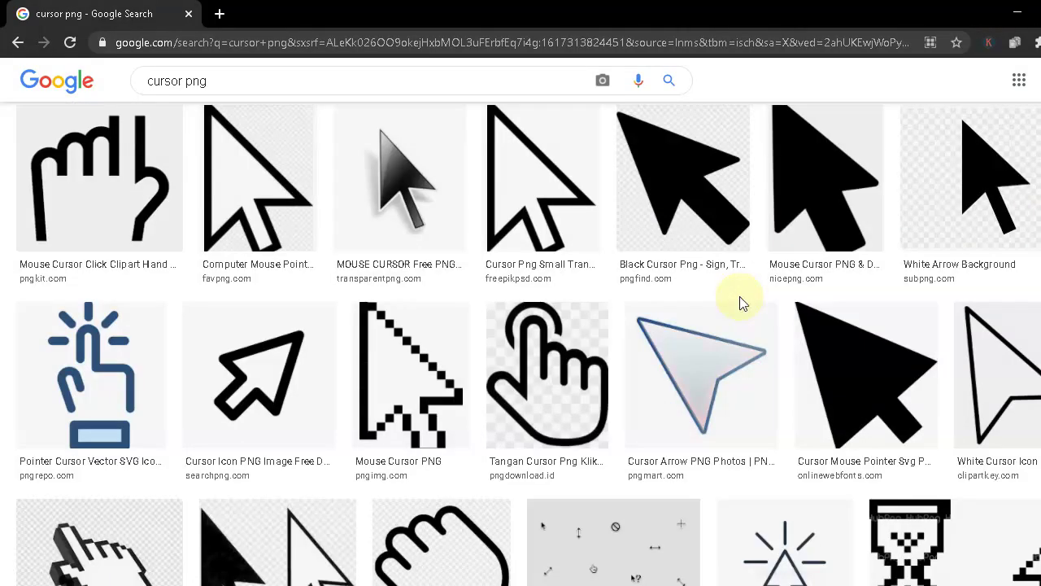
{"action": "scroll", "coordinate": [576, 365], "scroll_direction": "down", "scroll_amount": 3}
{"action": "scroll", "coordinate": [570, 368], "scroll_direction": "down", "scroll_amount": 8}
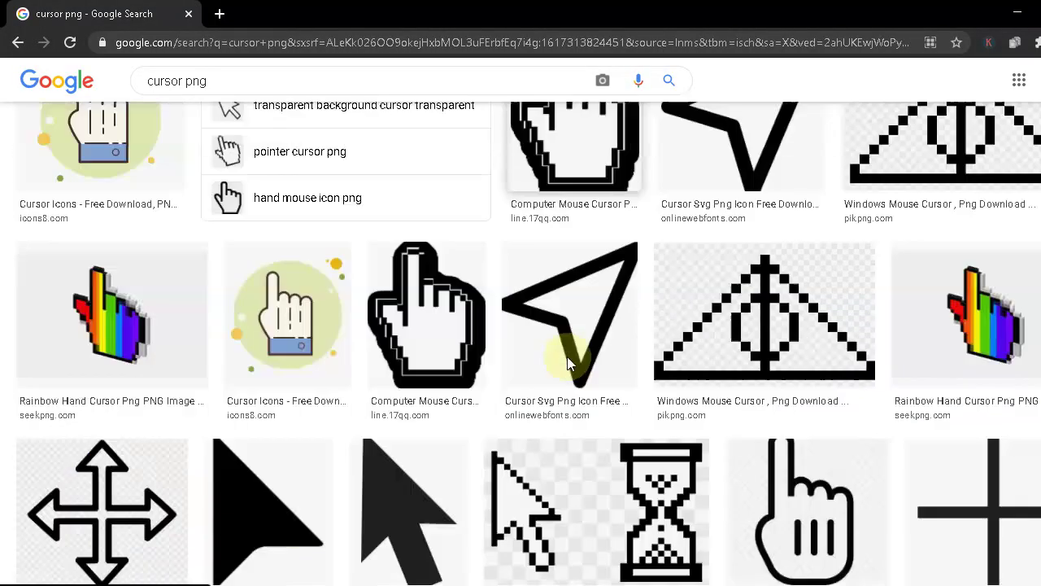
{"action": "scroll", "coordinate": [572, 352], "scroll_direction": "down", "scroll_amount": 4}
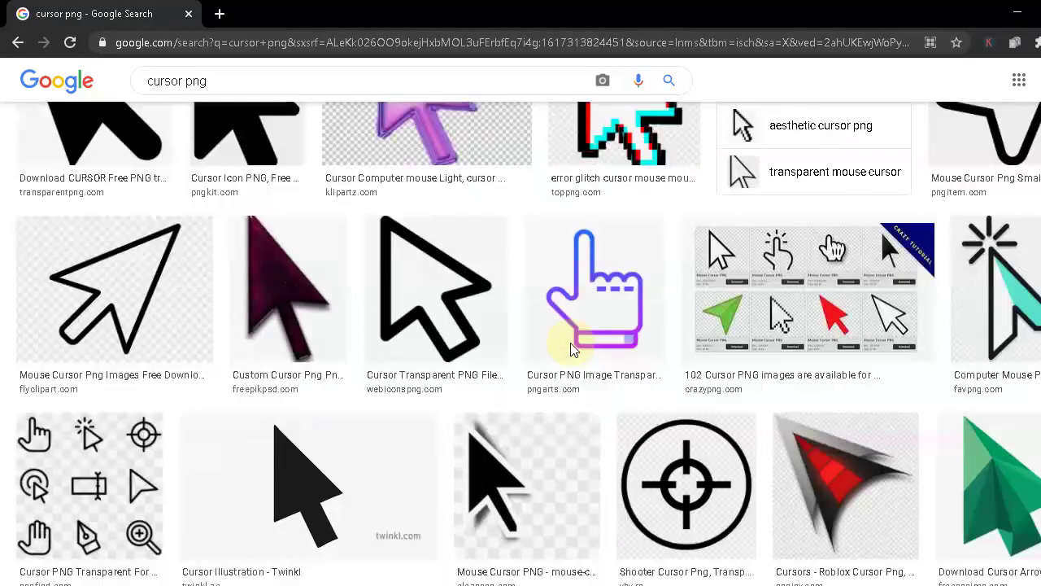
{"action": "scroll", "coordinate": [573, 349], "scroll_direction": "down", "scroll_amount": 3}
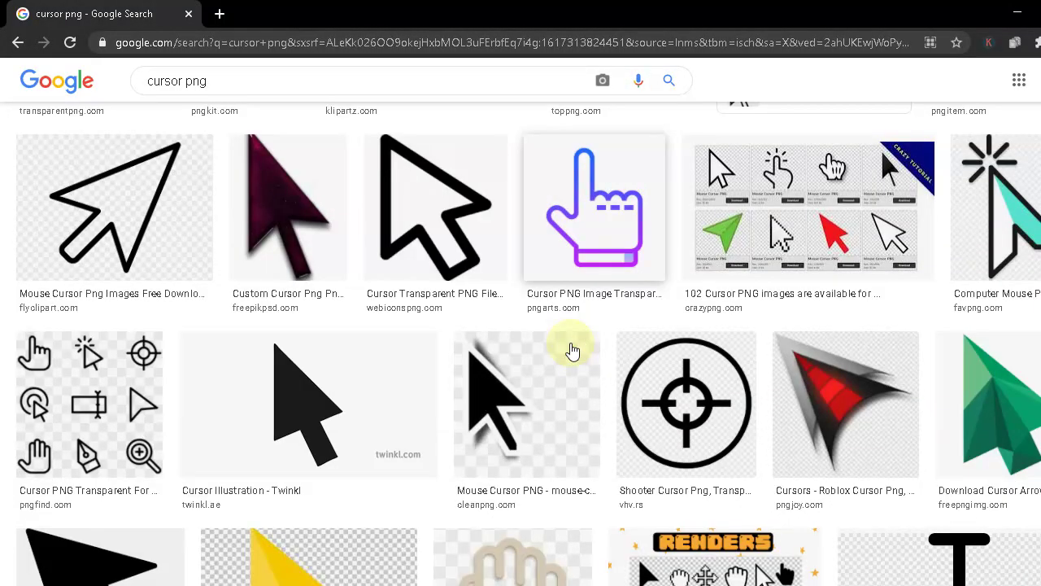
{"action": "scroll", "coordinate": [572, 350], "scroll_direction": "down", "scroll_amount": 2}
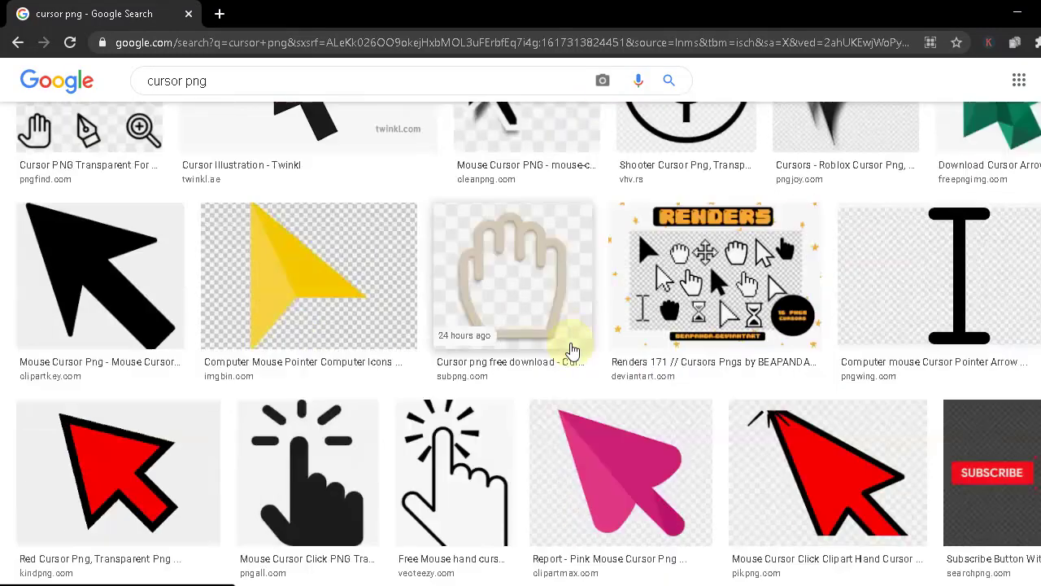
{"action": "scroll", "coordinate": [573, 349], "scroll_direction": "down", "scroll_amount": 2}
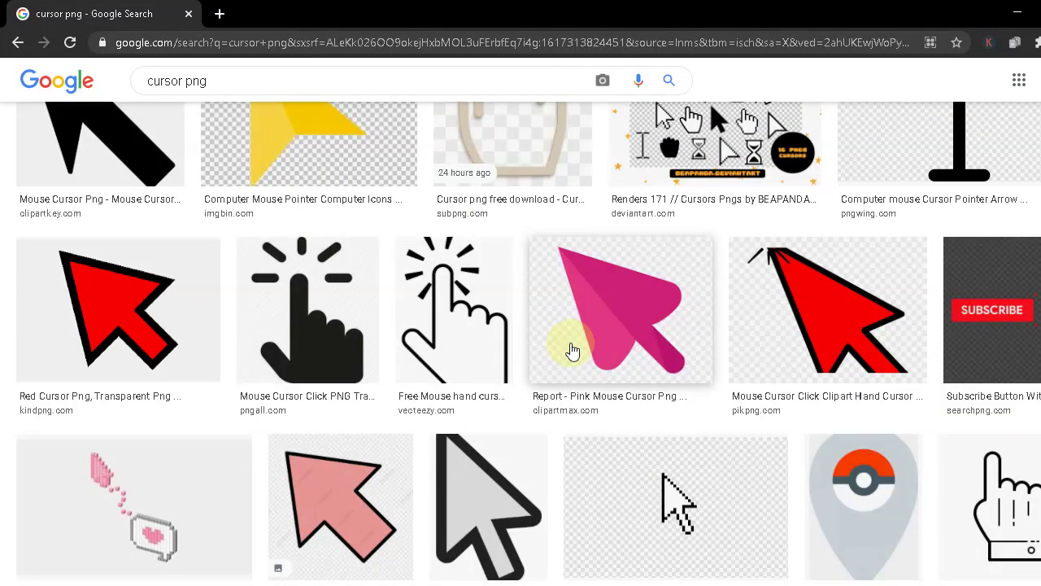
{"action": "scroll", "coordinate": [573, 350], "scroll_direction": "down", "scroll_amount": 2}
{"action": "scroll", "coordinate": [573, 348], "scroll_direction": "down", "scroll_amount": 3}
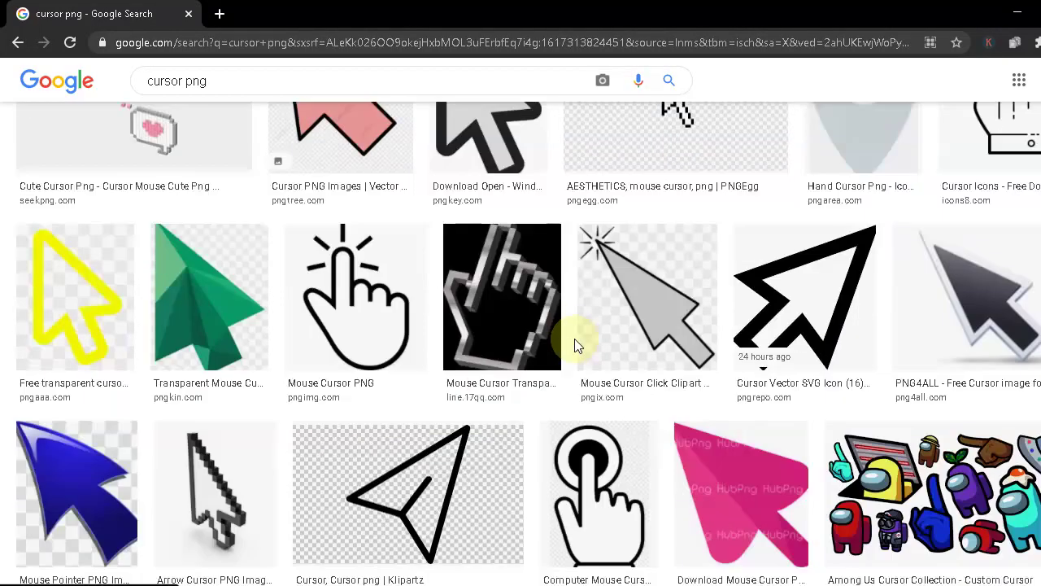
{"action": "scroll", "coordinate": [574, 346], "scroll_direction": "down", "scroll_amount": 6}
{"action": "scroll", "coordinate": [576, 346], "scroll_direction": "up", "scroll_amount": 2}
{"action": "scroll", "coordinate": [572, 343], "scroll_direction": "up", "scroll_amount": 2}
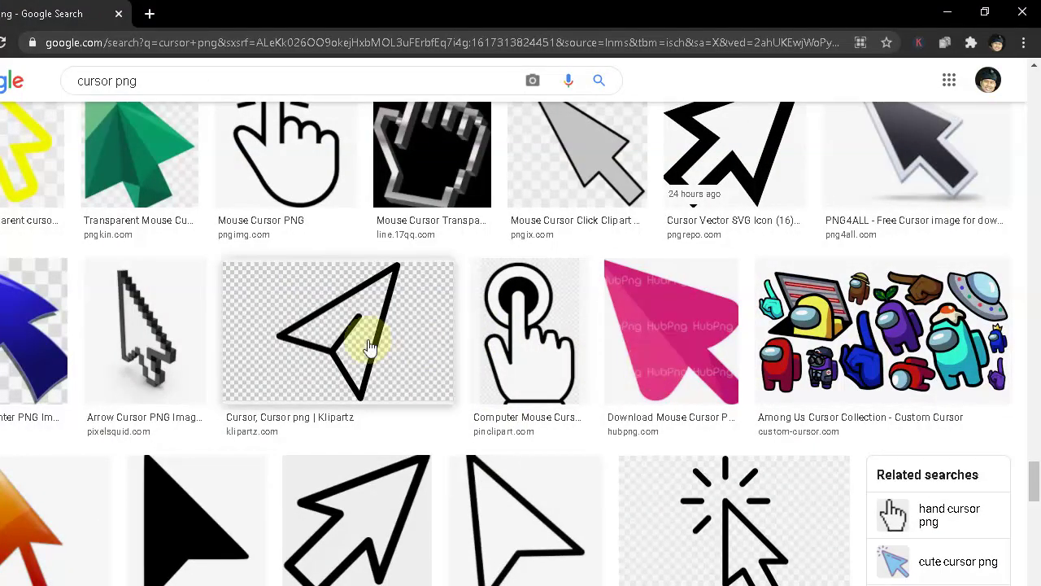
{"action": "scroll", "coordinate": [370, 337], "scroll_direction": "down", "scroll_amount": 6}
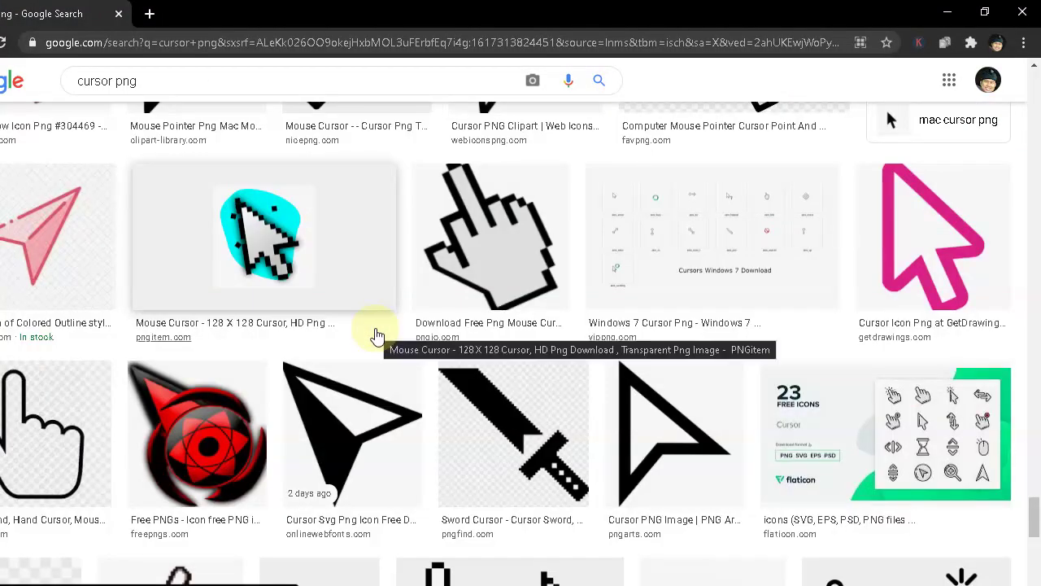
{"action": "scroll", "coordinate": [376, 335], "scroll_direction": "down", "scroll_amount": 3}
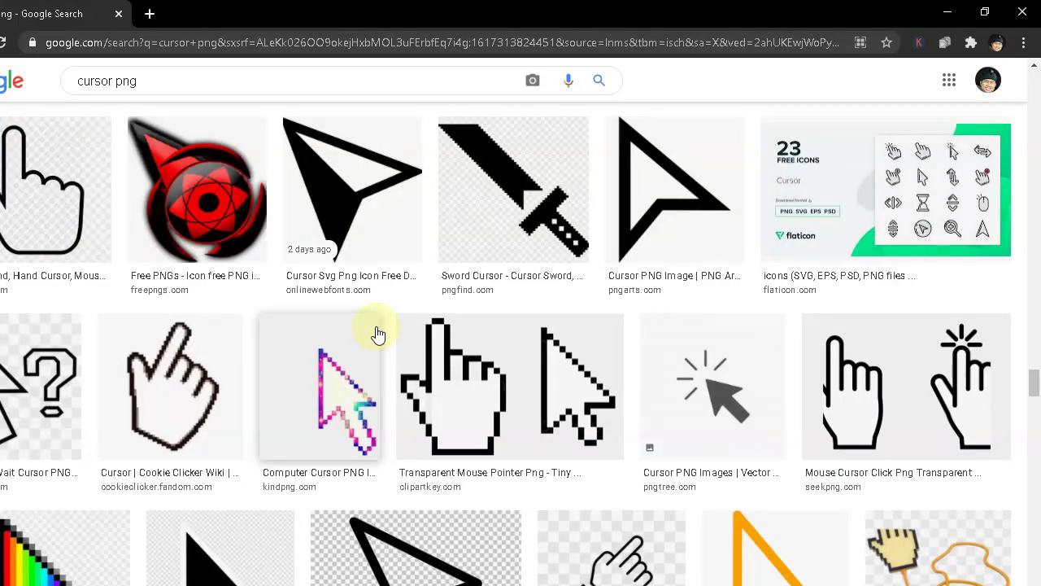
{"action": "scroll", "coordinate": [378, 334], "scroll_direction": "down", "scroll_amount": 2}
{"action": "scroll", "coordinate": [378, 334], "scroll_direction": "down", "scroll_amount": 1}
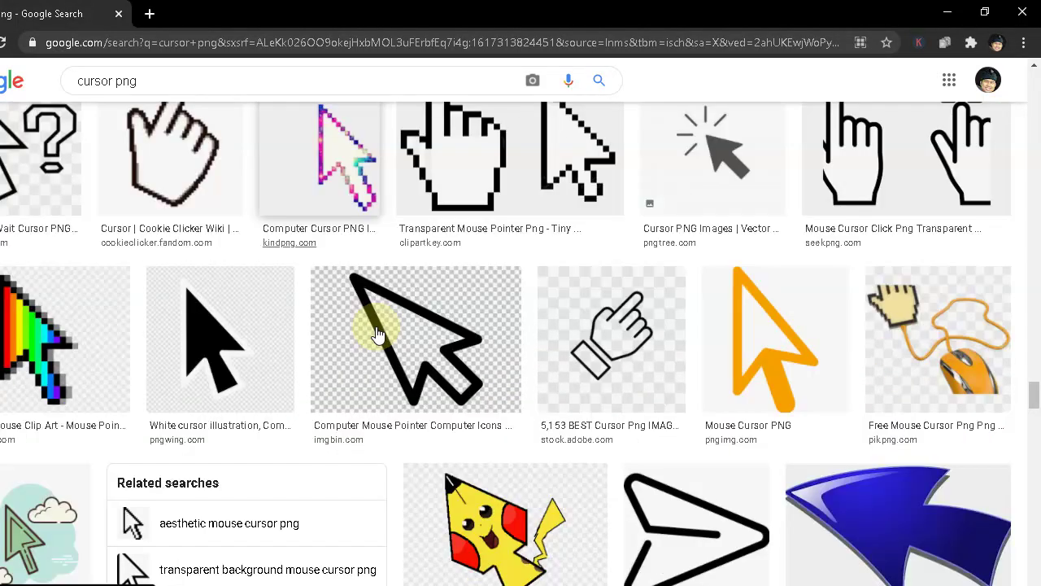
{"action": "scroll", "coordinate": [376, 333], "scroll_direction": "down", "scroll_amount": 2}
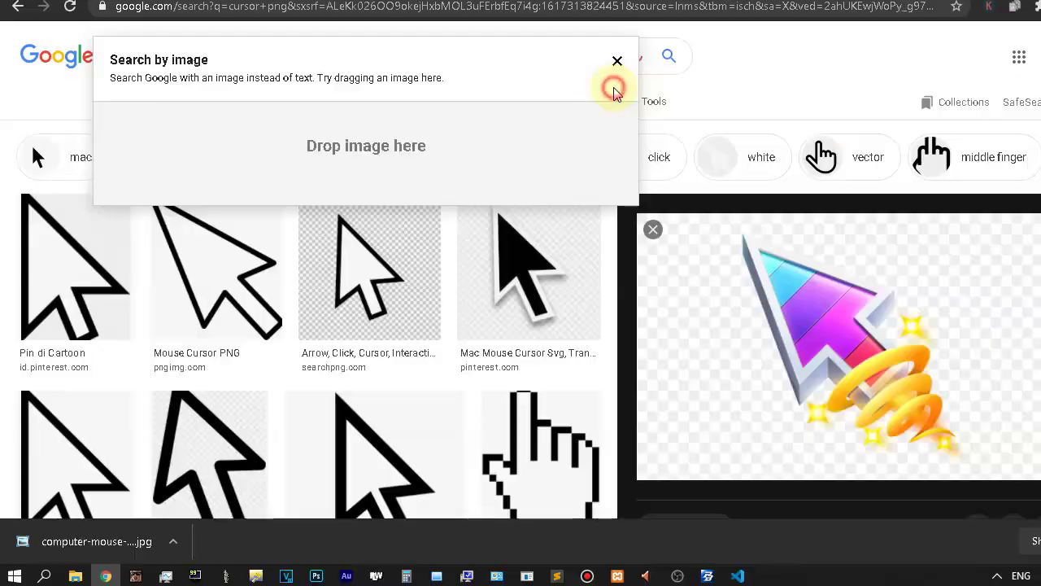
Dismiss the image search box and open the colourful cursor image's FAVPNG source page in a separate tab.
{"action": "left_click", "coordinate": [616, 91]}
{"action": "scroll", "coordinate": [777, 298], "scroll_direction": "down", "scroll_amount": 3}
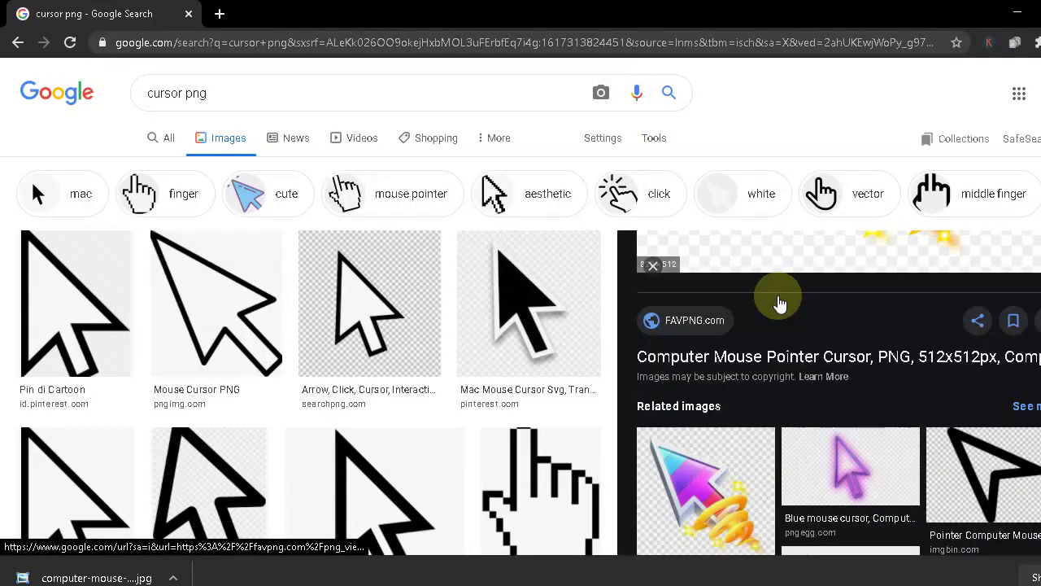
{"action": "right_click", "coordinate": [699, 320]}
{"action": "left_click", "coordinate": [723, 332]}
{"action": "scroll", "coordinate": [675, 330], "scroll_direction": "up", "scroll_amount": 4}
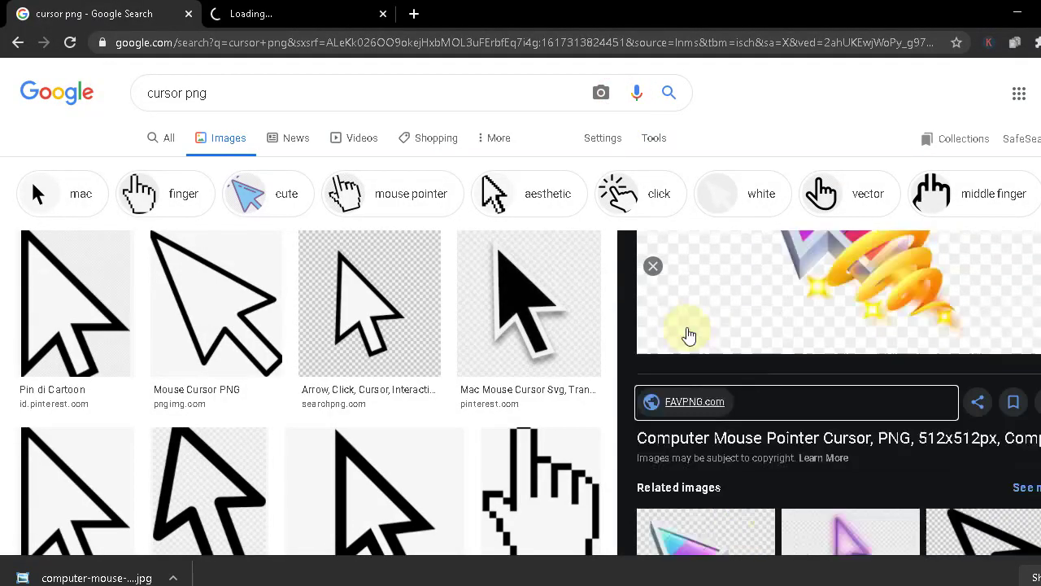
{"action": "left_click", "coordinate": [379, 10]}
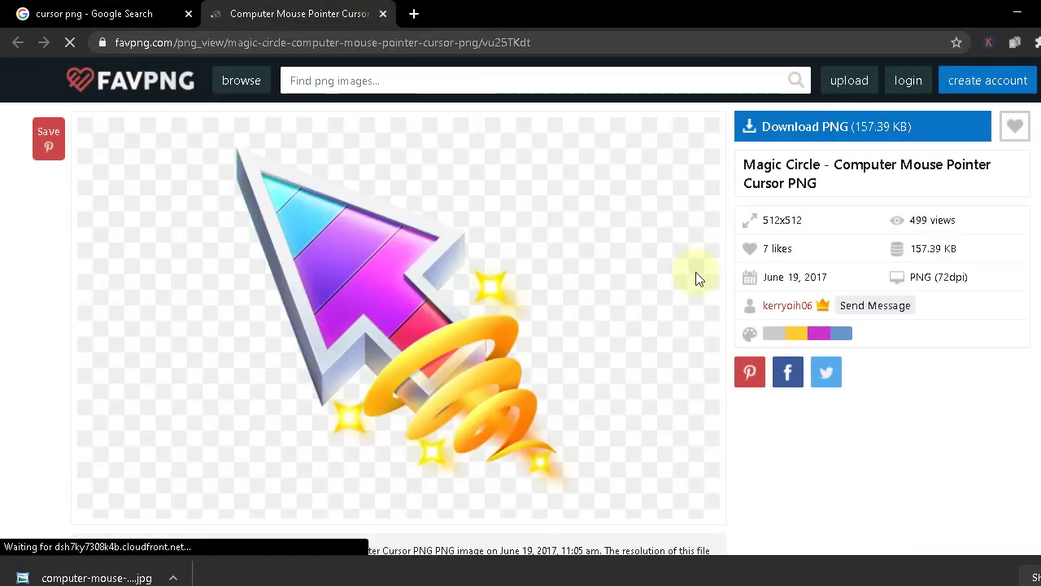
Sign up to FAVPNG with the Facebook account and download the Magic Circle - Computer Mouse Pointer Cursor PNG.
{"action": "scroll", "coordinate": [803, 387], "scroll_direction": "down", "scroll_amount": 6}
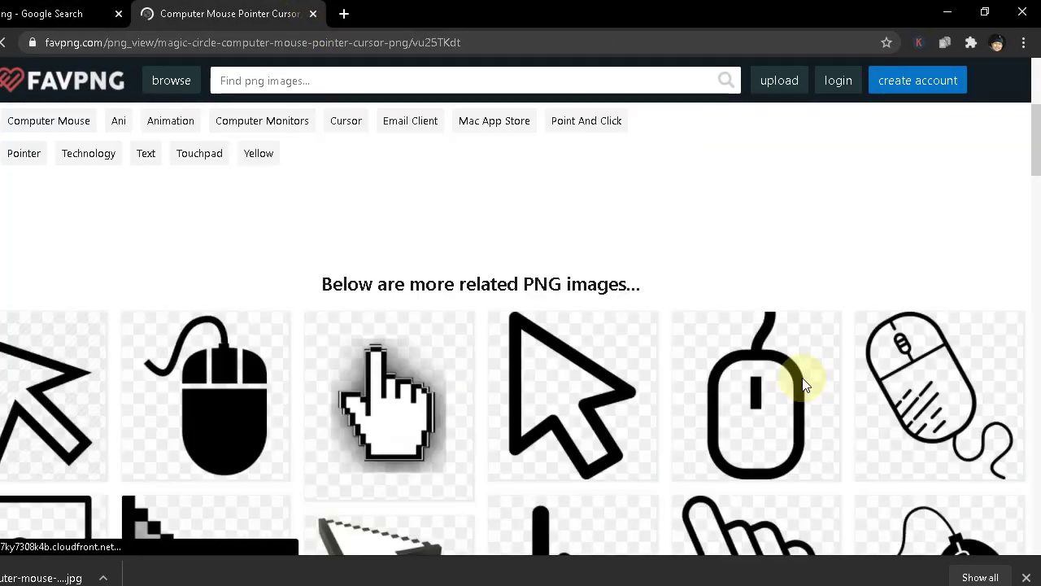
{"action": "scroll", "coordinate": [800, 374], "scroll_direction": "up", "scroll_amount": 3}
{"action": "scroll", "coordinate": [797, 370], "scroll_direction": "up", "scroll_amount": 4}
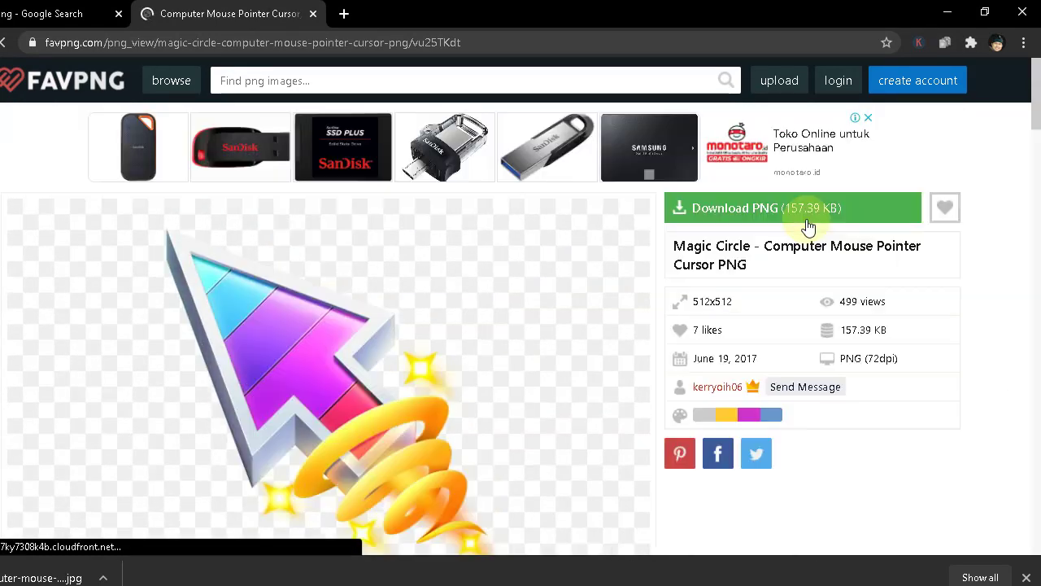
{"action": "left_click", "coordinate": [793, 210]}
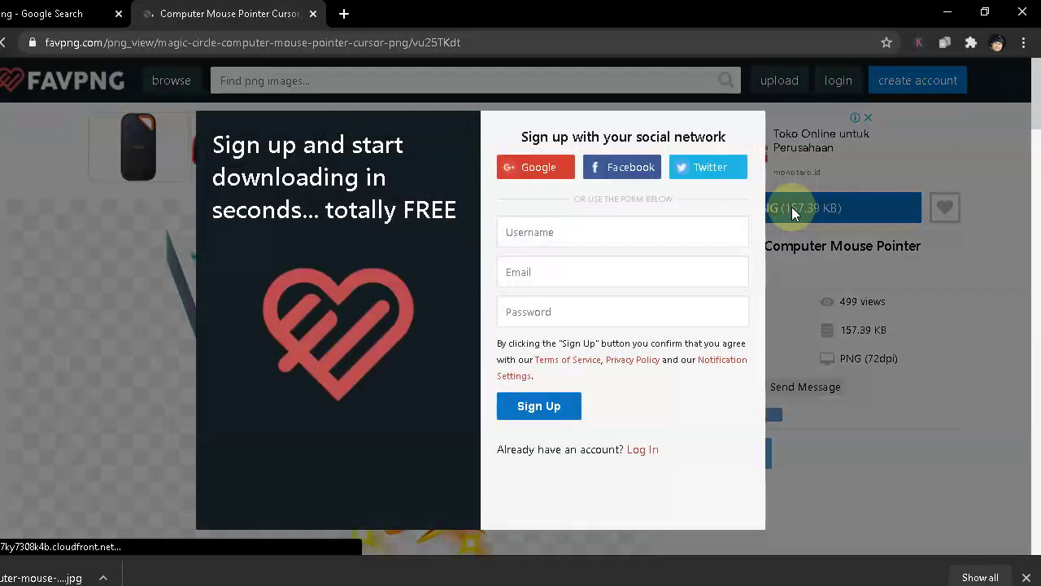
{"action": "left_click", "coordinate": [603, 172]}
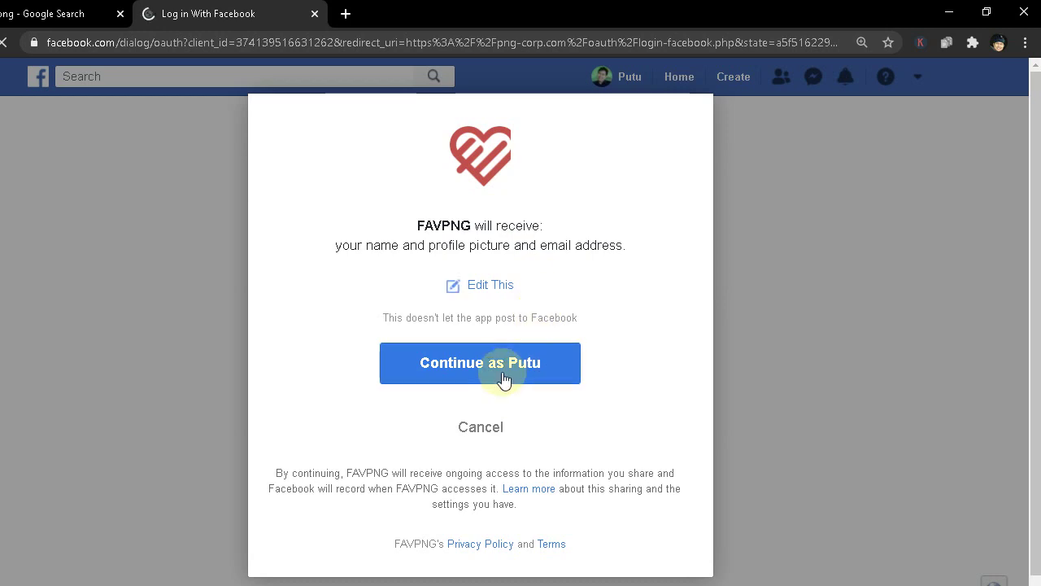
{"action": "left_click", "coordinate": [500, 375]}
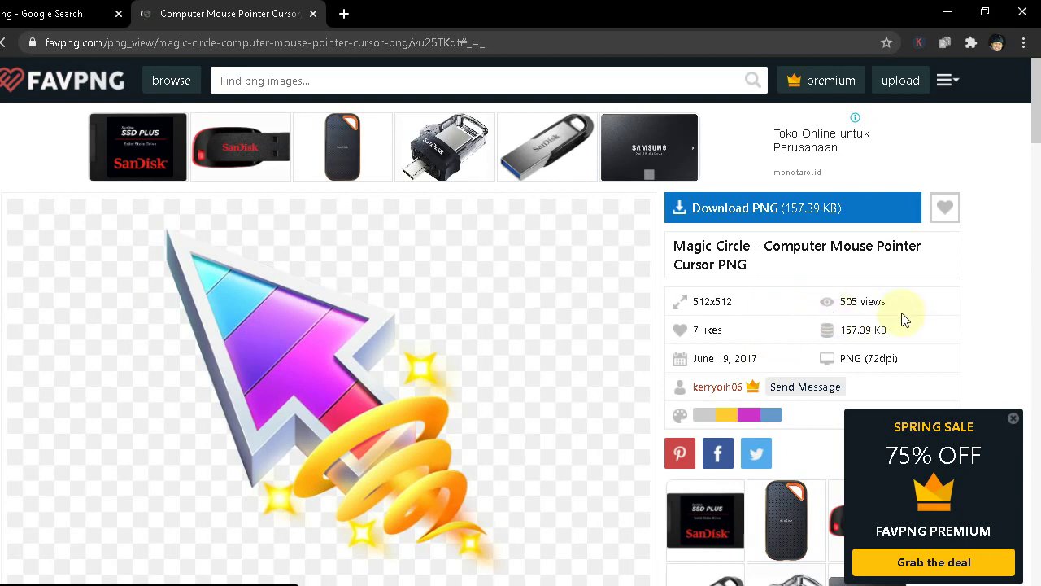
{"action": "left_click", "coordinate": [1013, 418]}
{"action": "left_click", "coordinate": [743, 202]}
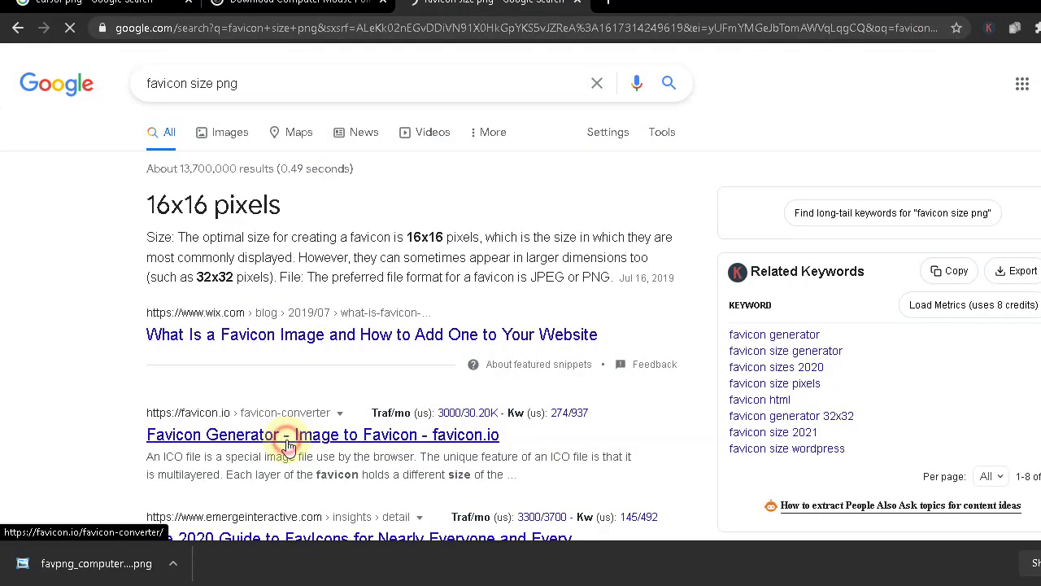
Convert the downloaded cursor PNG with the favicon.io converter and download the generated favicon package.
{"action": "left_click", "coordinate": [286, 443]}
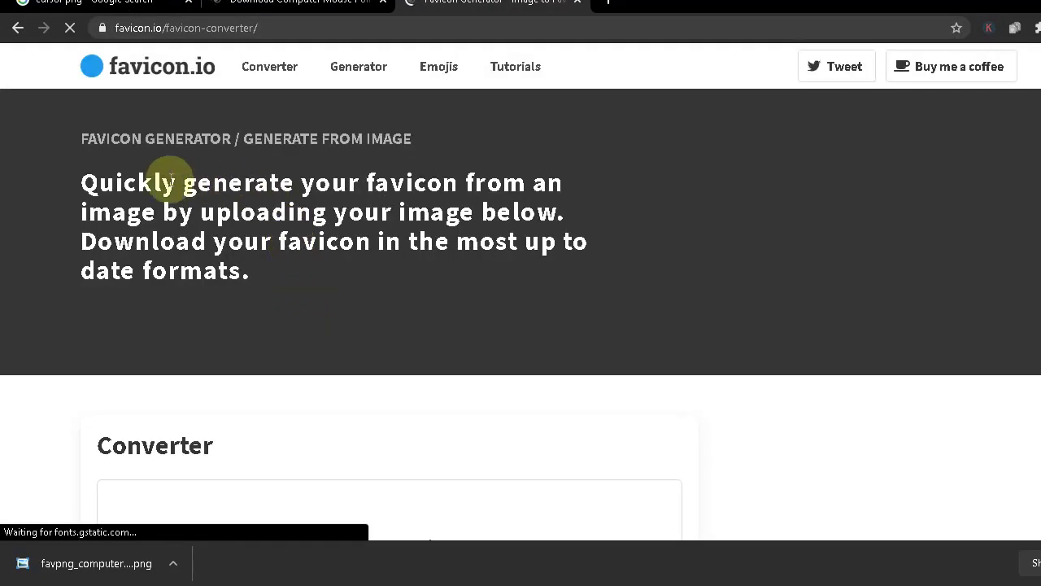
{"action": "scroll", "coordinate": [121, 181], "scroll_direction": "down", "scroll_amount": 5}
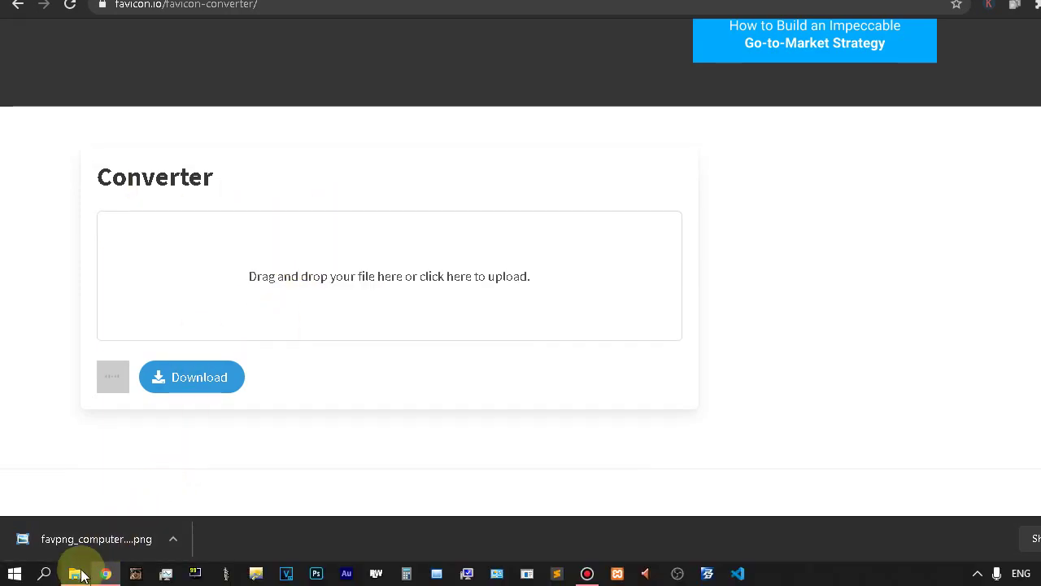
{"action": "left_click_drag", "start_coordinate": [114, 540], "coordinate": [428, 274]}
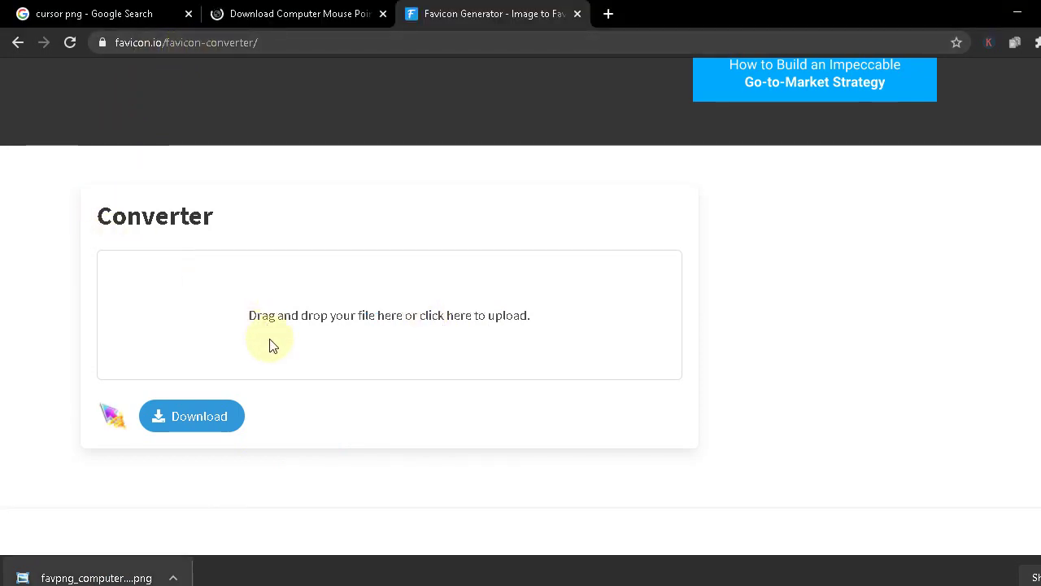
{"action": "left_click", "coordinate": [196, 424]}
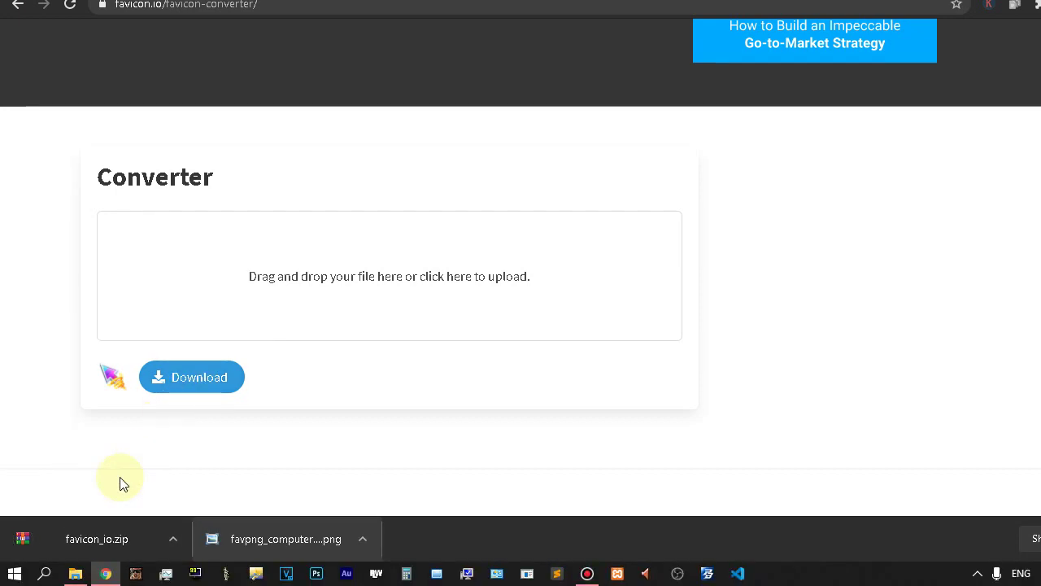
Open the downloaded favicon_io.zip in WinRAR, dismiss the licence notice and select favicon-16x16.png.
{"action": "left_click", "coordinate": [73, 553]}
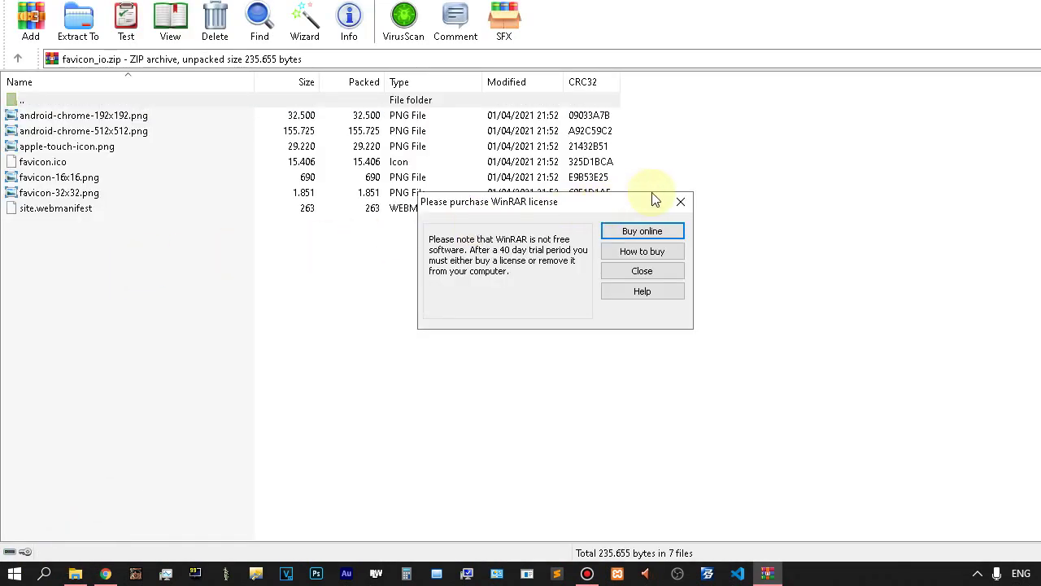
{"action": "left_click", "coordinate": [680, 203]}
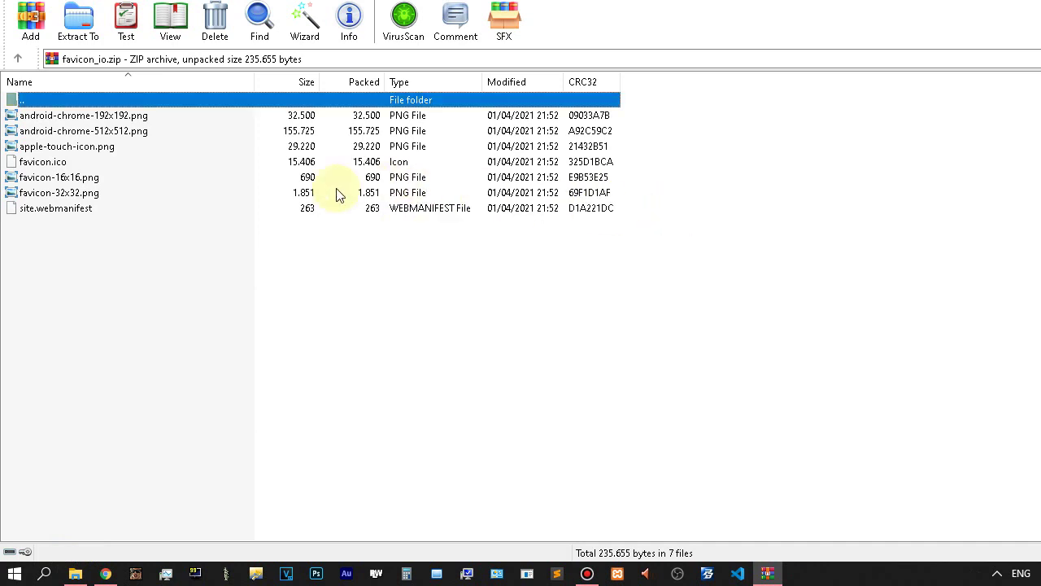
{"action": "left_click", "coordinate": [81, 184]}
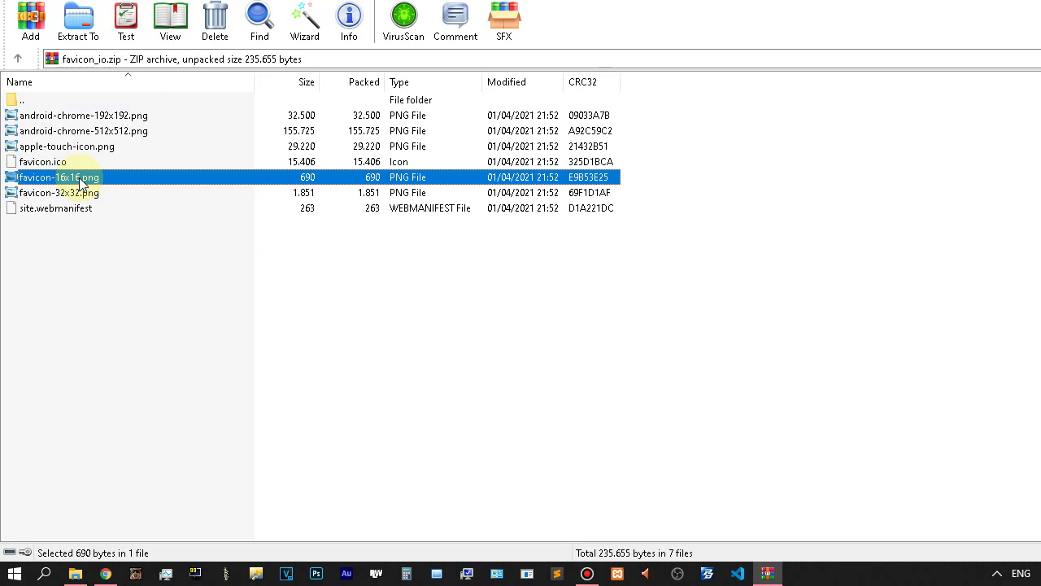
Open favicon-16x16.png from the archive, check its dimensions and file size in the file properties, and close the viewer.
{"action": "double_click", "coordinate": [78, 183]}
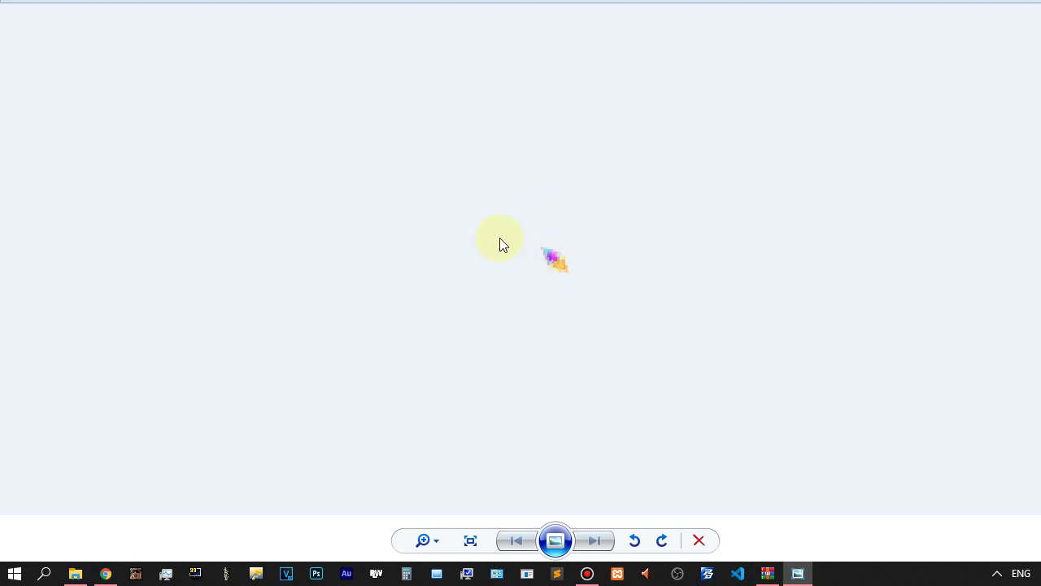
{"action": "key", "text": "shift+F10"}
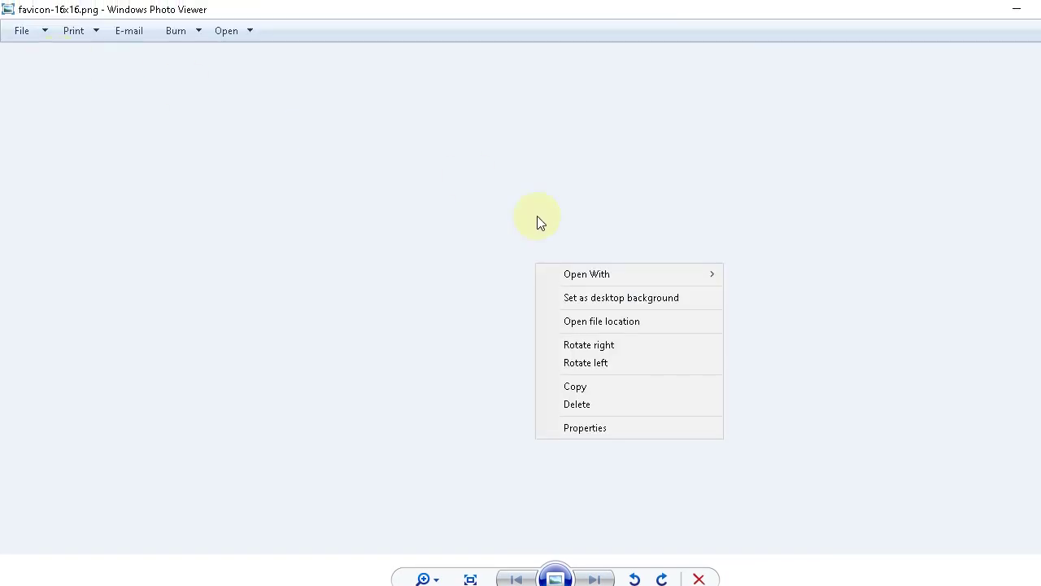
{"action": "left_click", "coordinate": [583, 425]}
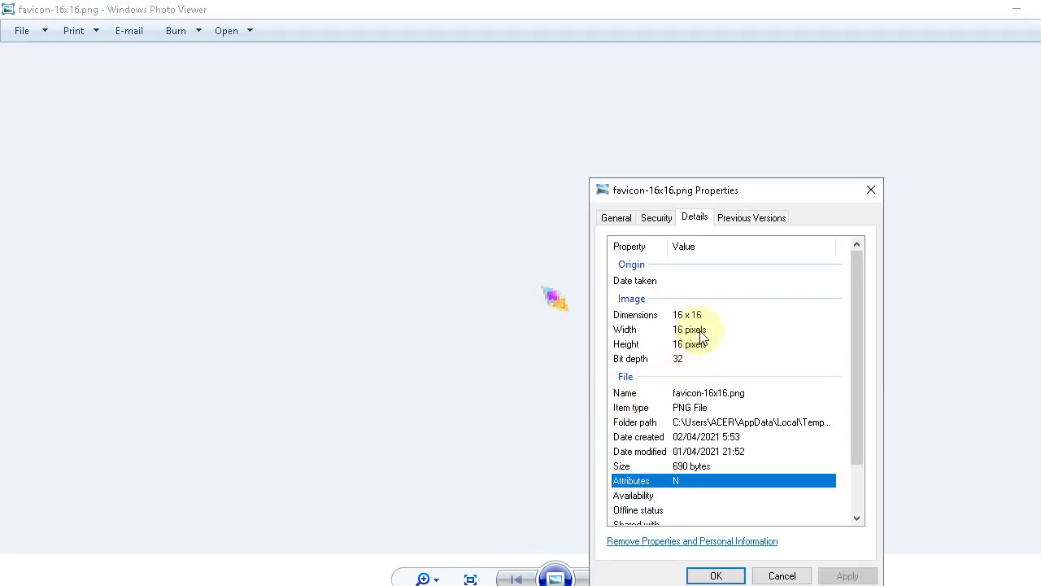
{"action": "left_click", "coordinate": [707, 467]}
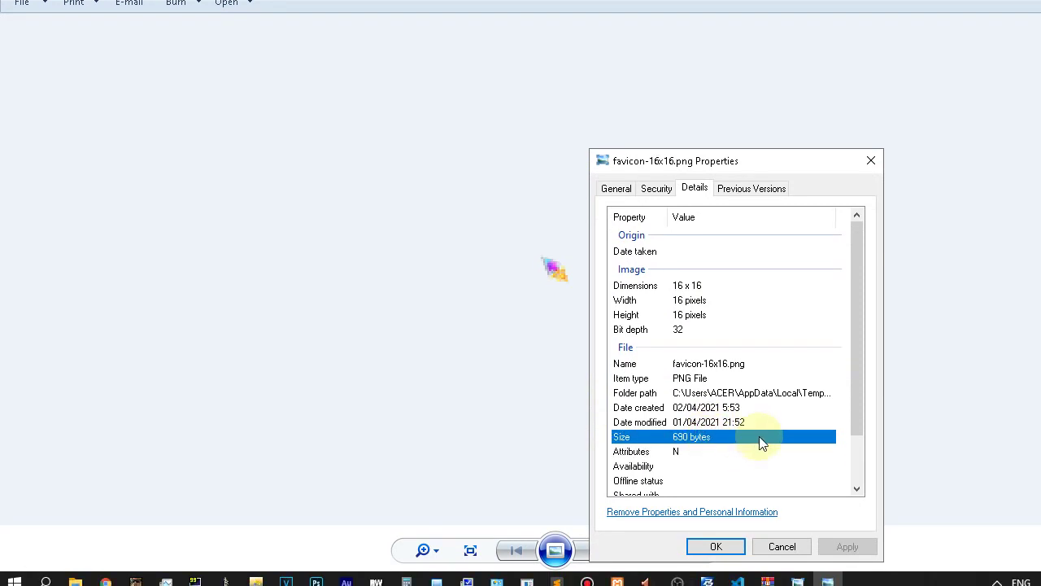
{"action": "left_click", "coordinate": [719, 537]}
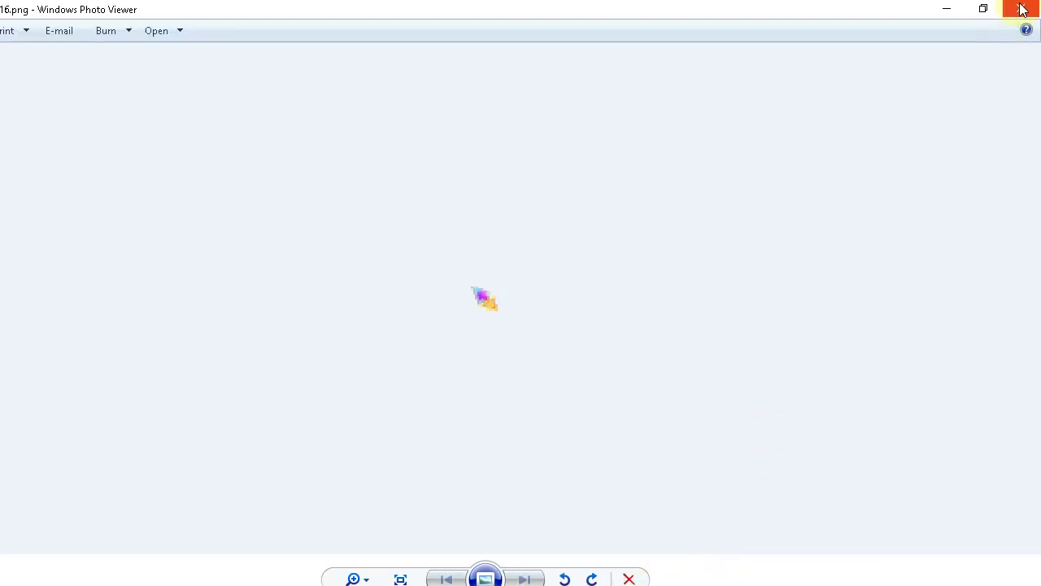
{"action": "left_click", "coordinate": [1022, 9]}
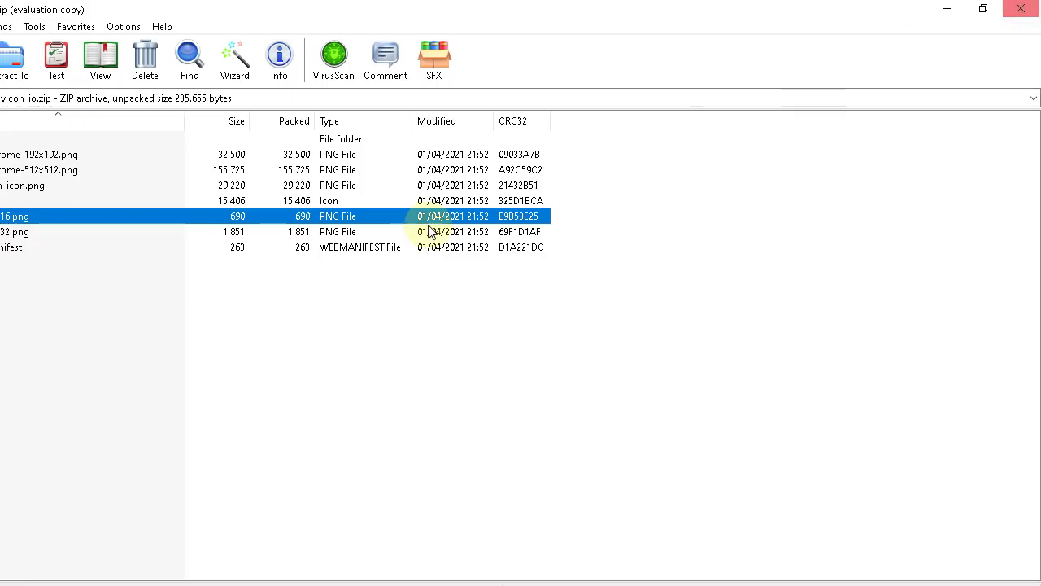
Review the other image sizes in the archive, select favicon-16x16.png and revisit the favicon.io converter's web address in the browser.
{"action": "left_click", "coordinate": [50, 185]}
{"action": "left_click", "coordinate": [70, 170]}
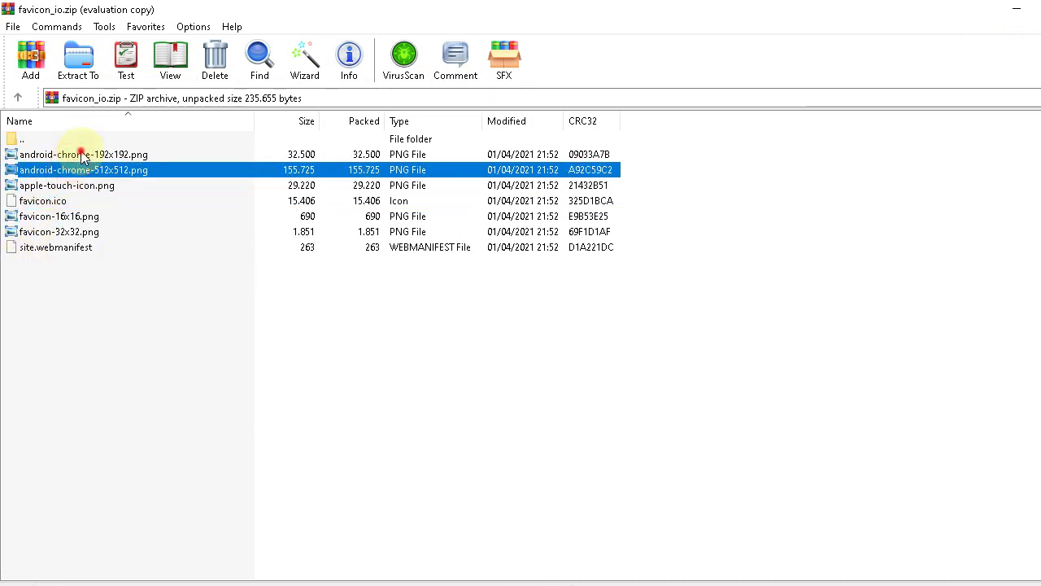
{"action": "left_click", "coordinate": [81, 155]}
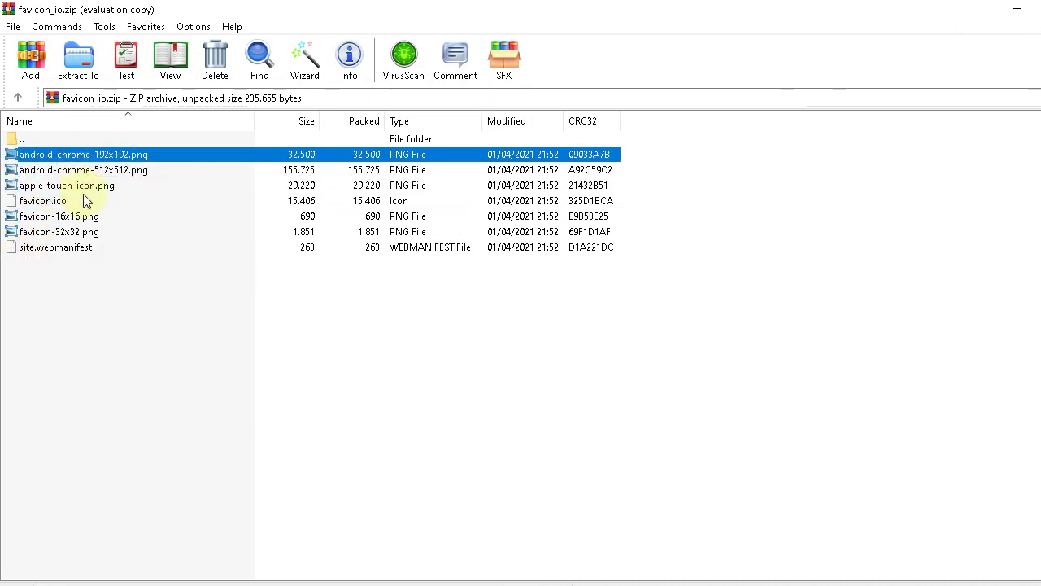
{"action": "left_click", "coordinate": [69, 217]}
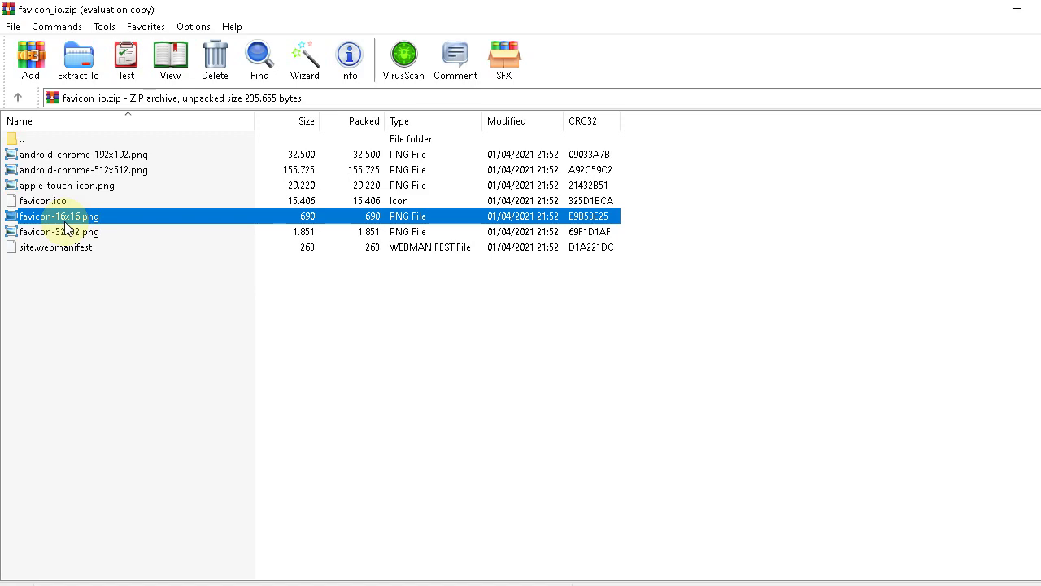
{"action": "key", "text": "alt+Tab"}
{"action": "left_click", "coordinate": [96, 42]}
{"action": "left_click", "coordinate": [284, 41]}
{"action": "triple_click", "coordinate": [288, 41]}
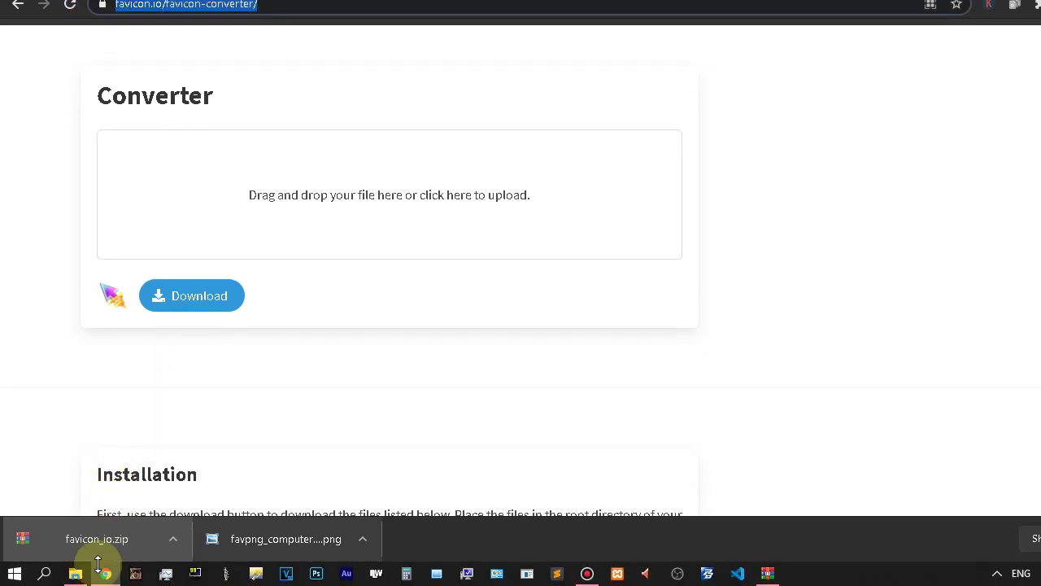
Copy favicon-16x16.png from the archive into the GTA SA 2020 folder and preview the copied image.
{"action": "left_click", "coordinate": [61, 550]}
{"action": "left_click_drag", "start_coordinate": [74, 177], "coordinate": [567, 337]}
{"action": "left_click", "coordinate": [785, 165]}
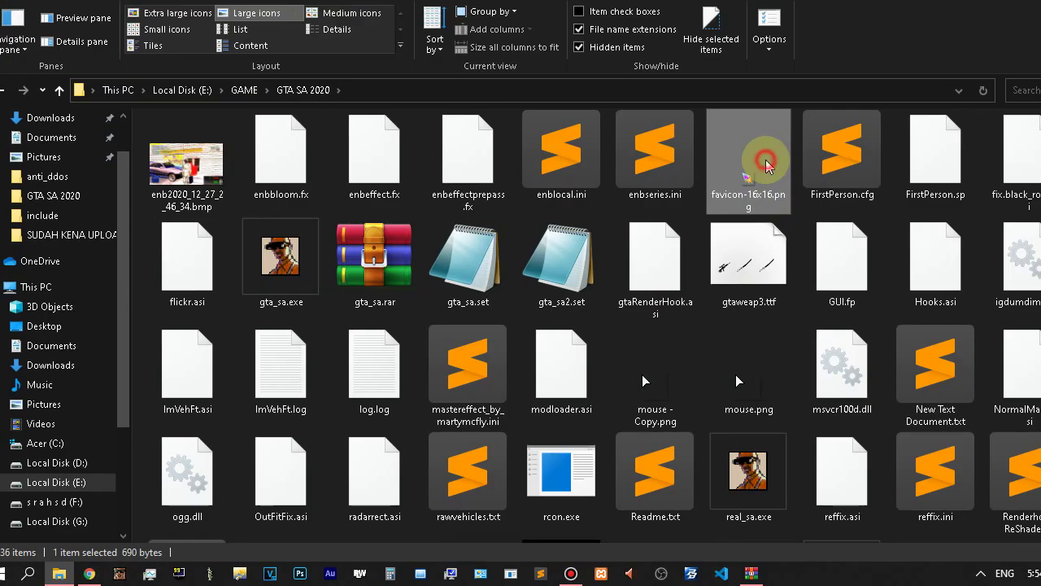
{"action": "double_click", "coordinate": [765, 165]}
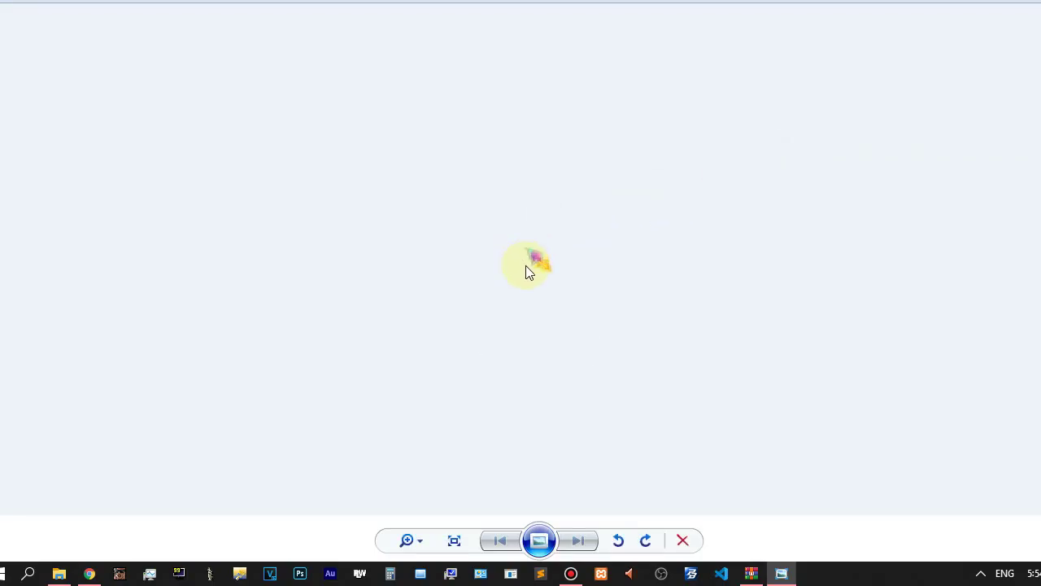
{"action": "scroll", "coordinate": [538, 295], "scroll_direction": "up", "scroll_amount": 2}
{"action": "left_click", "coordinate": [1022, 8]}
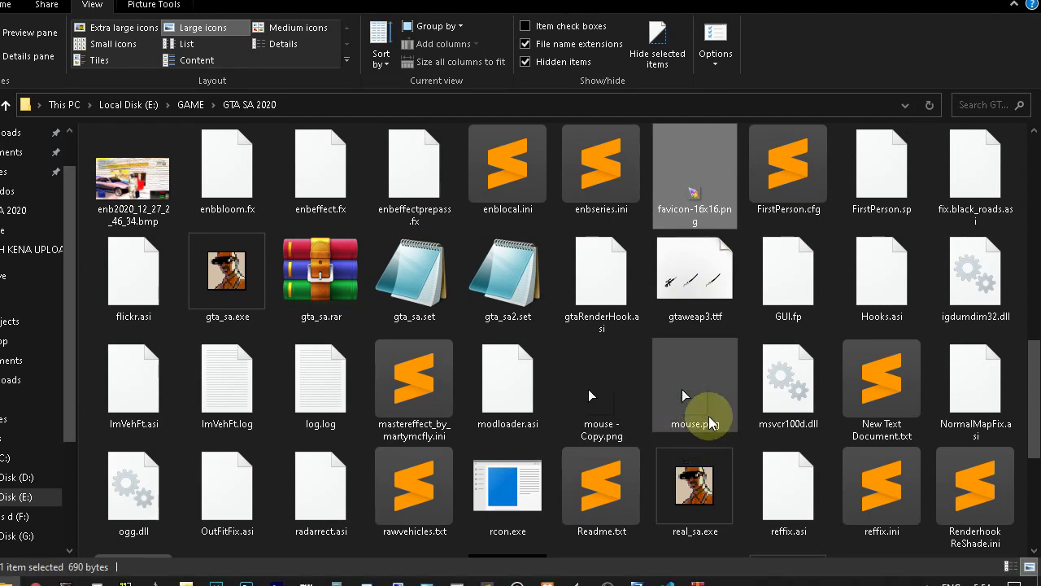
{"action": "left_click", "coordinate": [710, 447]}
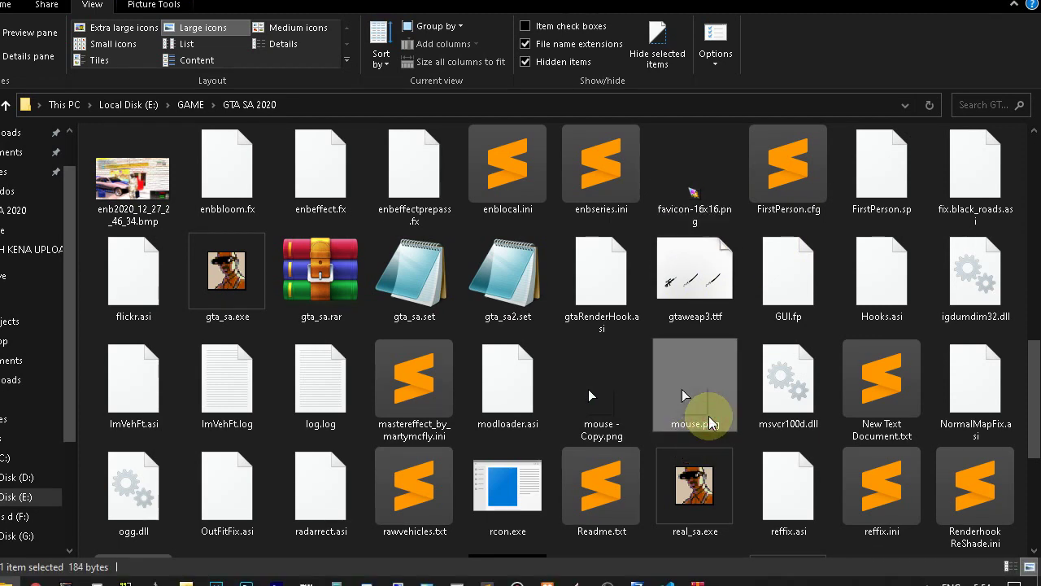
{"action": "left_click", "coordinate": [717, 201]}
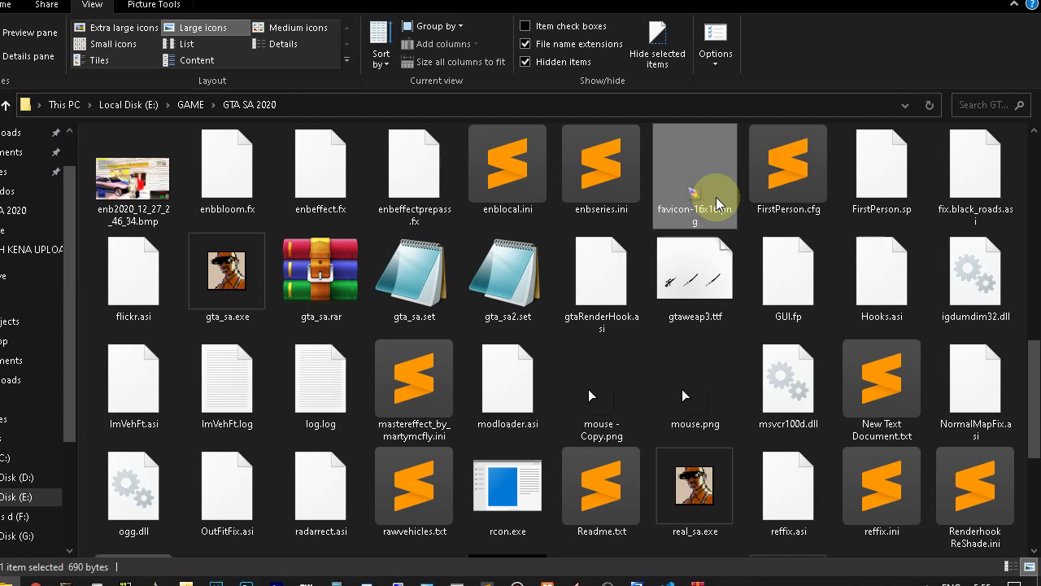
{"action": "right_click", "coordinate": [718, 202]}
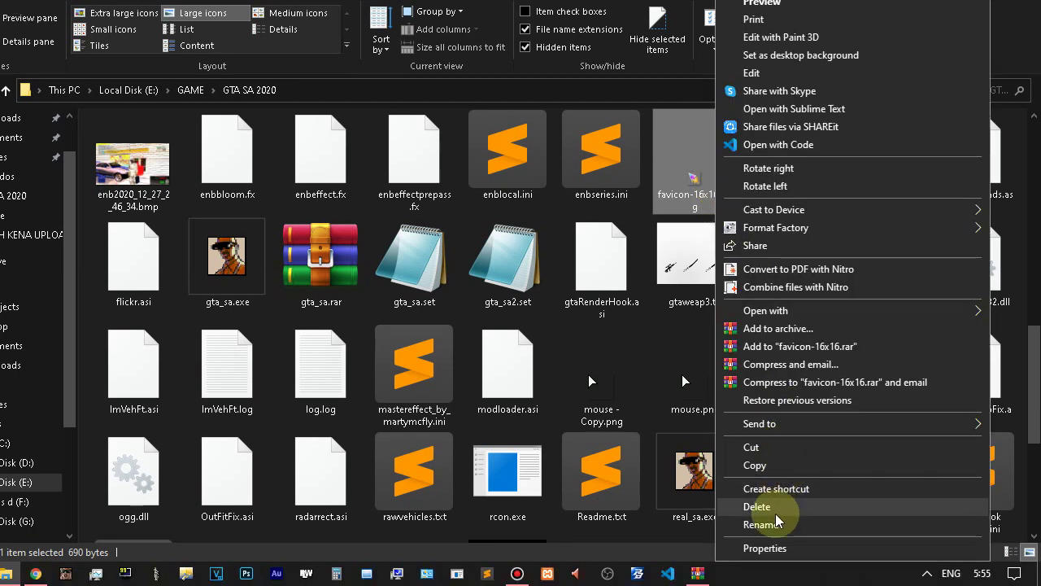
{"action": "left_click", "coordinate": [764, 524]}
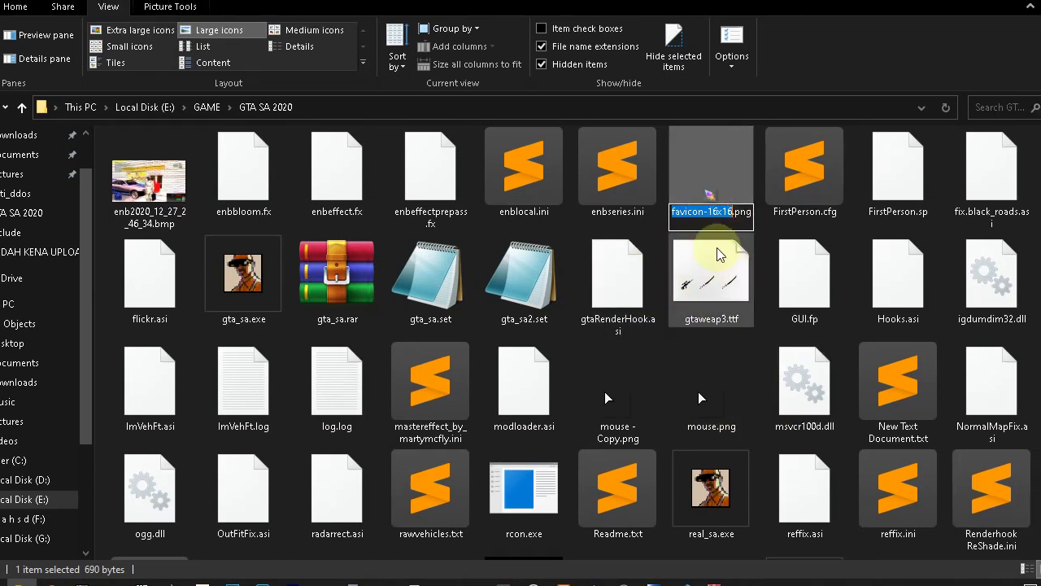
{"action": "left_click", "coordinate": [716, 381]}
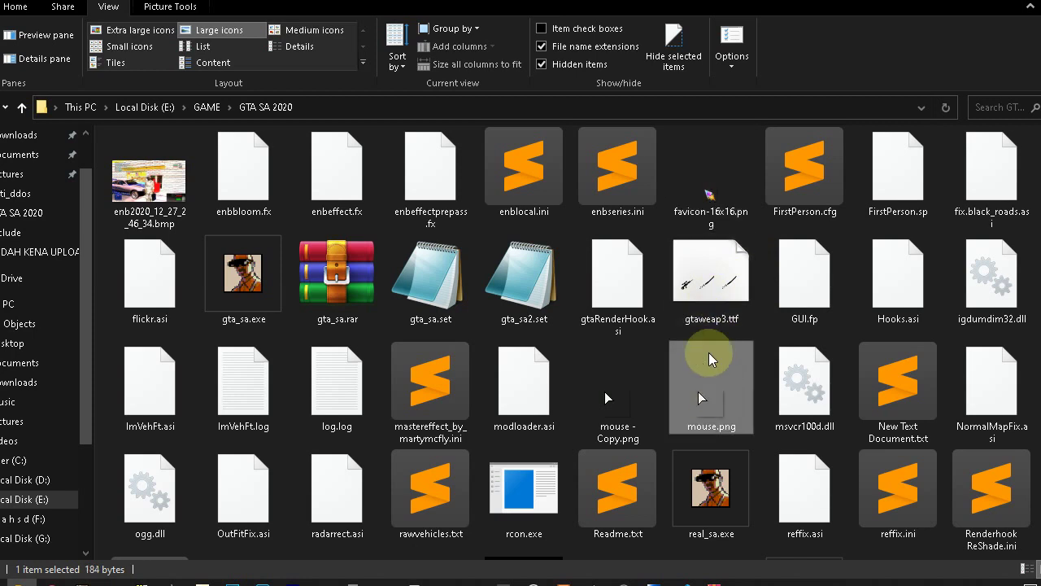
Rename the original mouse.png in the GTA SA 2020 folder as mouse1.png.
{"action": "right_click", "coordinate": [740, 405]}
{"action": "left_click", "coordinate": [850, 523]}
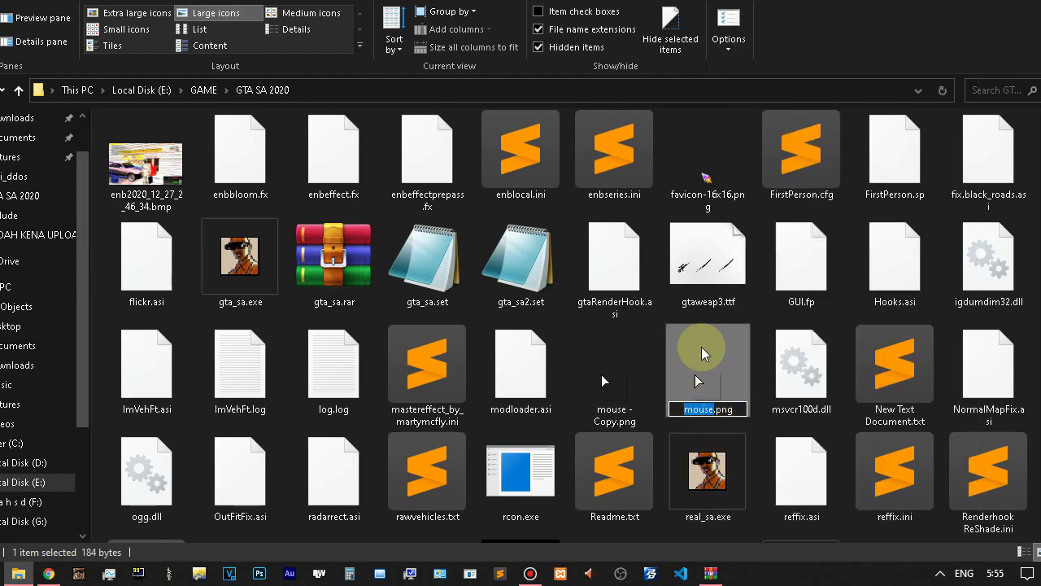
{"action": "left_click", "coordinate": [713, 408]}
{"action": "type", "text": "1"}
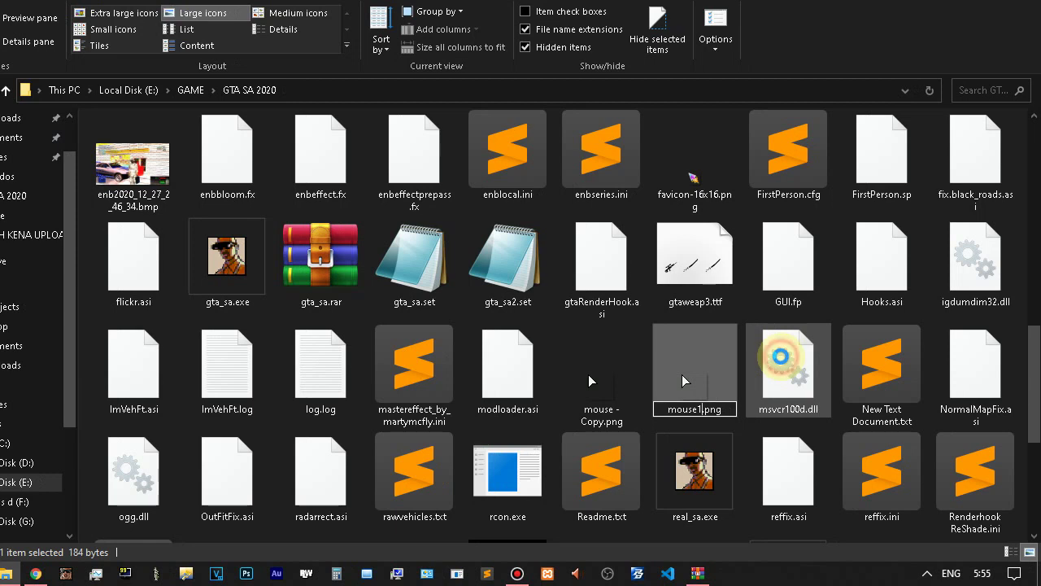
{"action": "left_click", "coordinate": [779, 357]}
Rename favicon-16x16.png as mouse.png and select the renamed cursor file.
{"action": "left_click", "coordinate": [713, 178]}
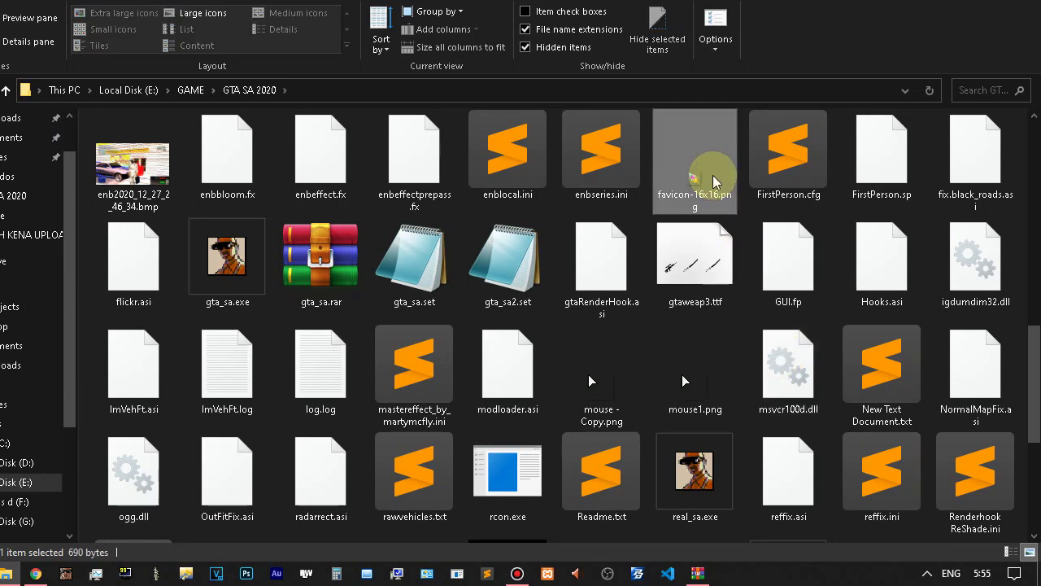
{"action": "right_click", "coordinate": [714, 178]}
{"action": "left_click", "coordinate": [768, 525]}
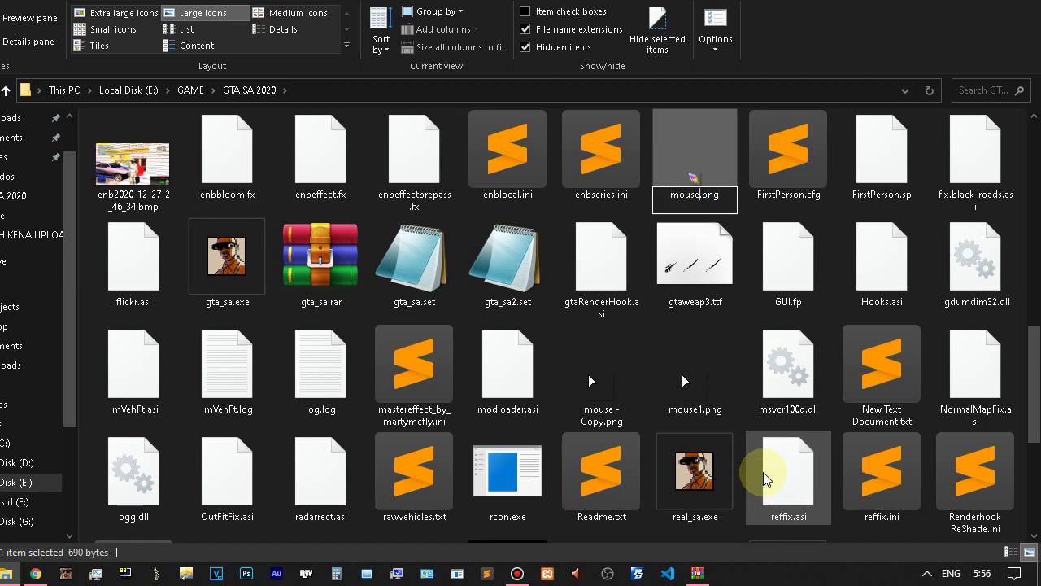
{"action": "left_click", "coordinate": [722, 275]}
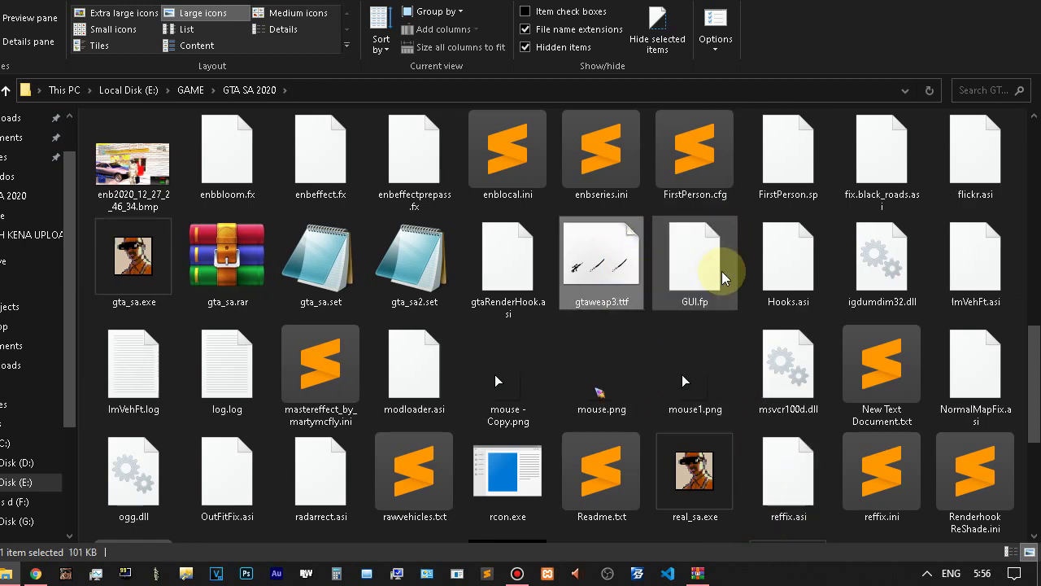
{"action": "left_click", "coordinate": [605, 373]}
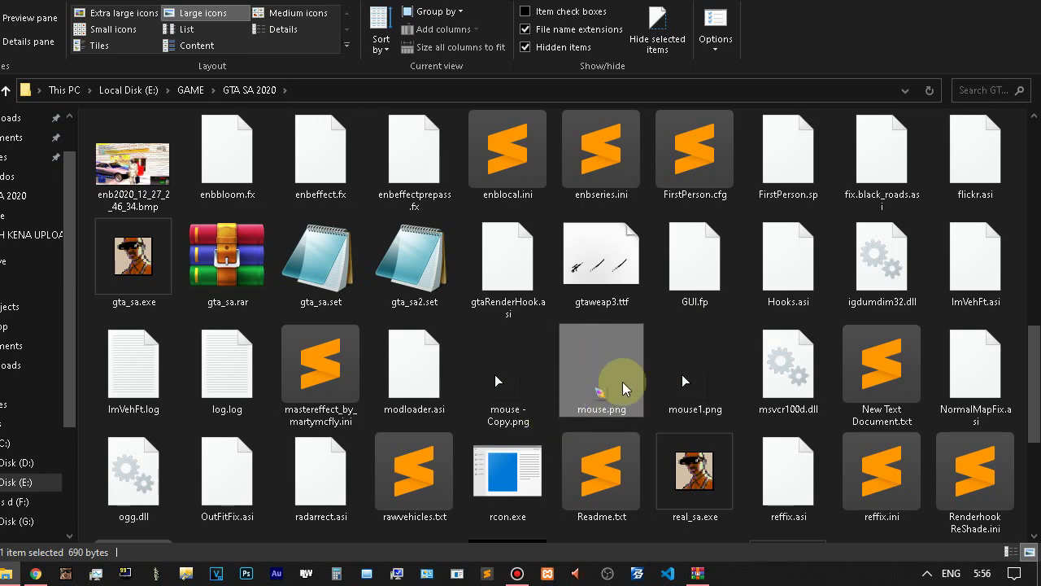
{"action": "left_click", "coordinate": [674, 379]}
{"action": "left_click", "coordinate": [617, 384]}
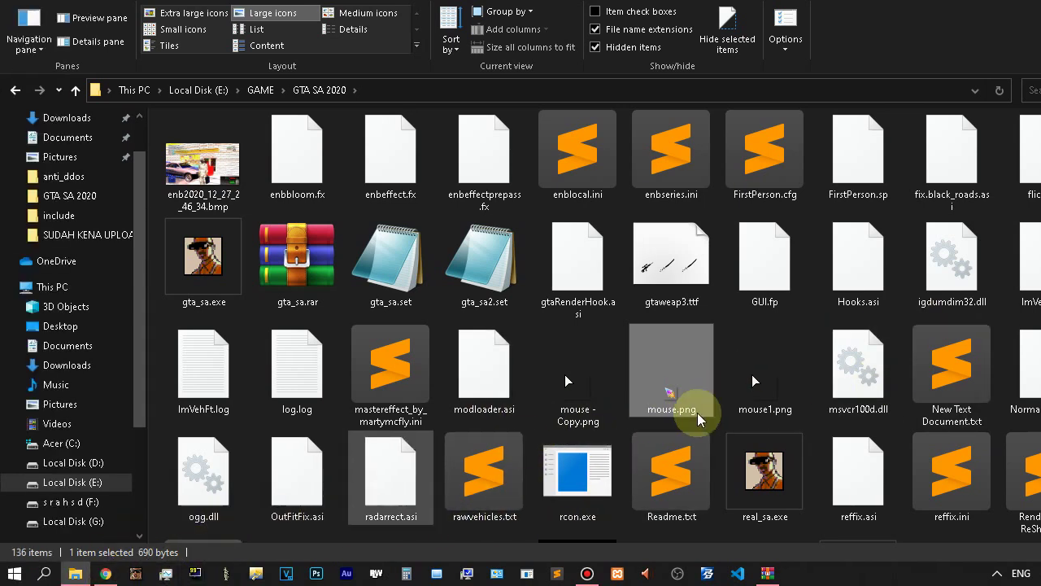
Revisit the favicon.io converter's address, the FAVPNG download page and the cursor image search results in the browser.
{"action": "left_click", "coordinate": [104, 574]}
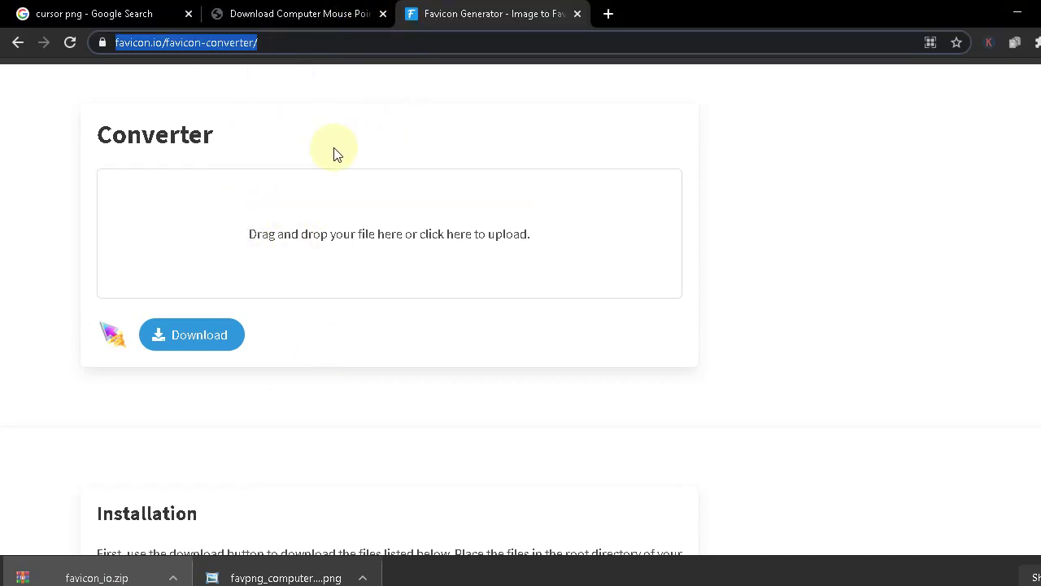
{"action": "left_click", "coordinate": [337, 44]}
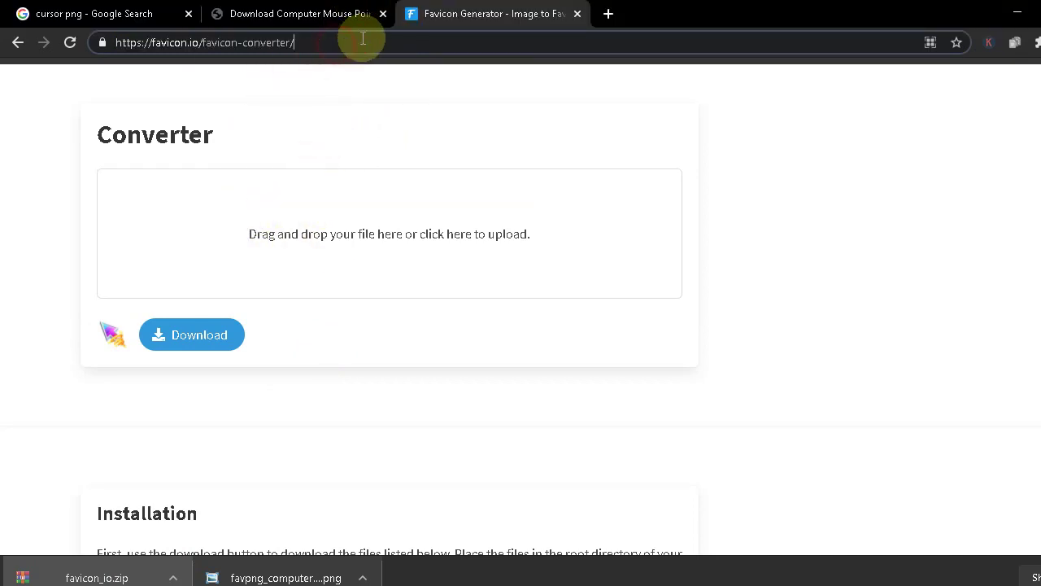
{"action": "left_click_drag", "start_coordinate": [349, 43], "coordinate": [101, 46]}
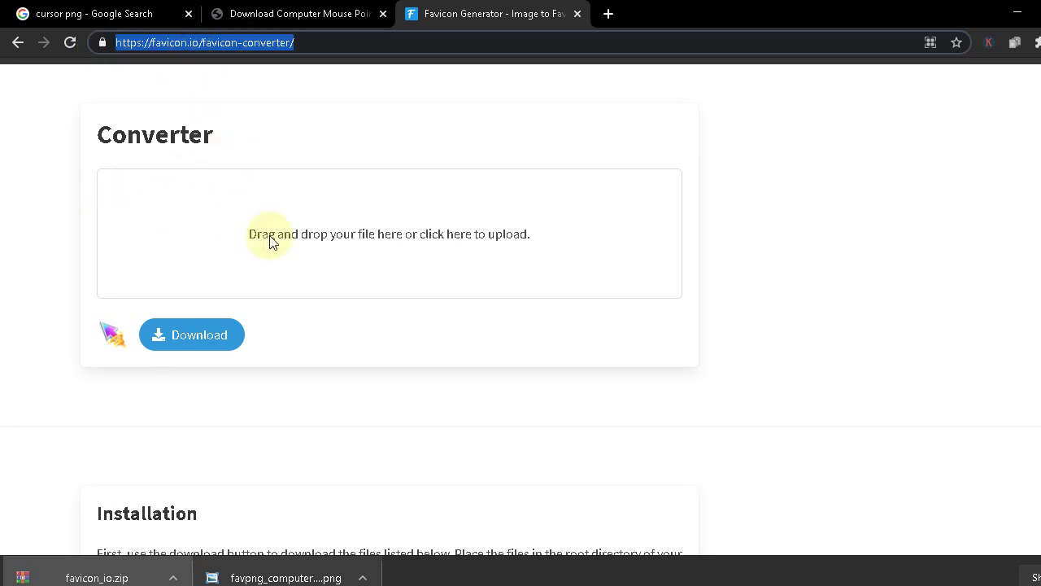
{"action": "left_click", "coordinate": [314, 10]}
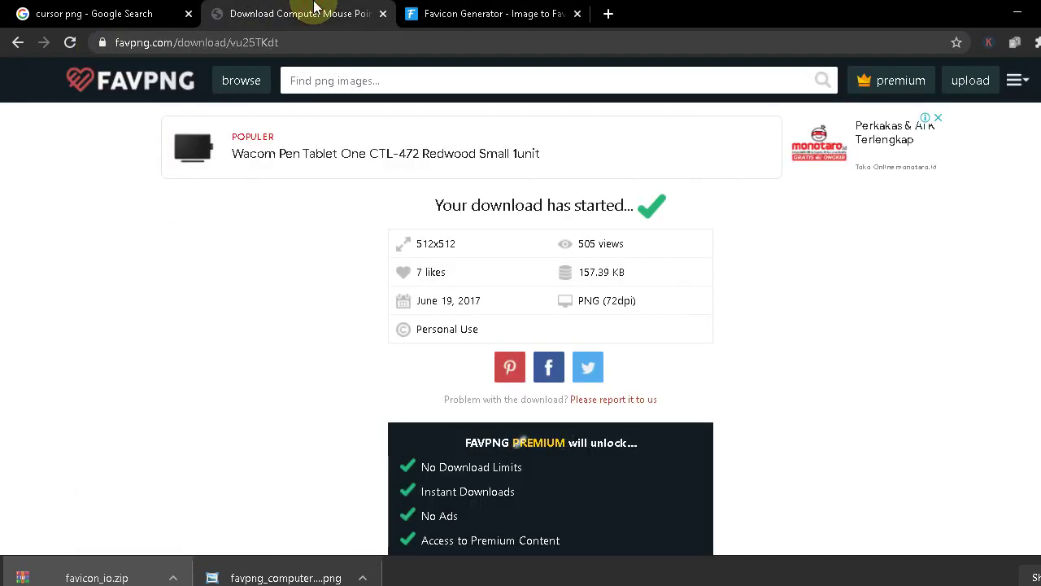
{"action": "left_click", "coordinate": [97, 13]}
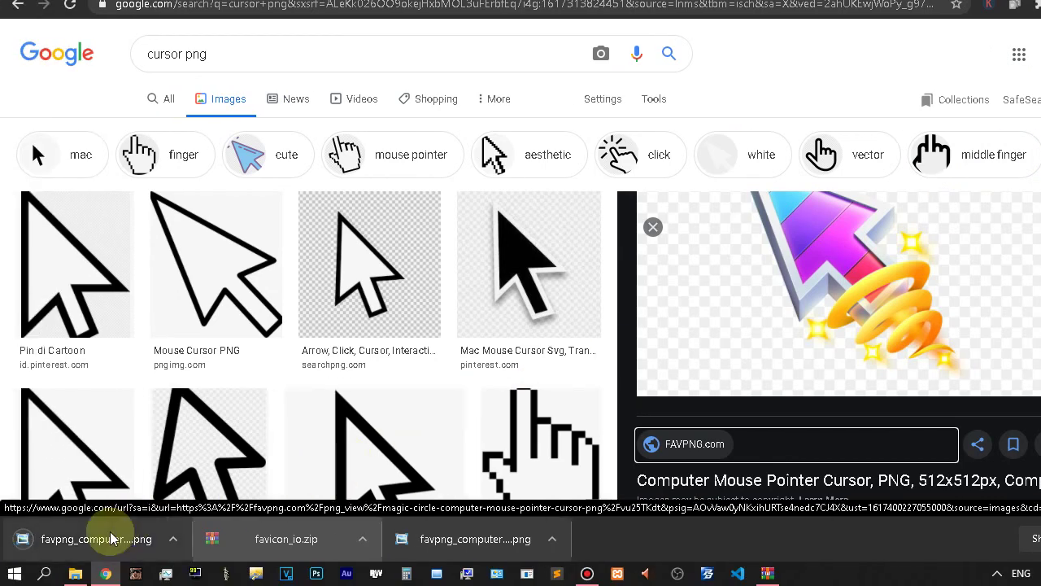
Open the downloaded favpng computer mouse pointer cursor PNG and check its dimensions and file size in the file properties.
{"action": "left_click", "coordinate": [40, 572]}
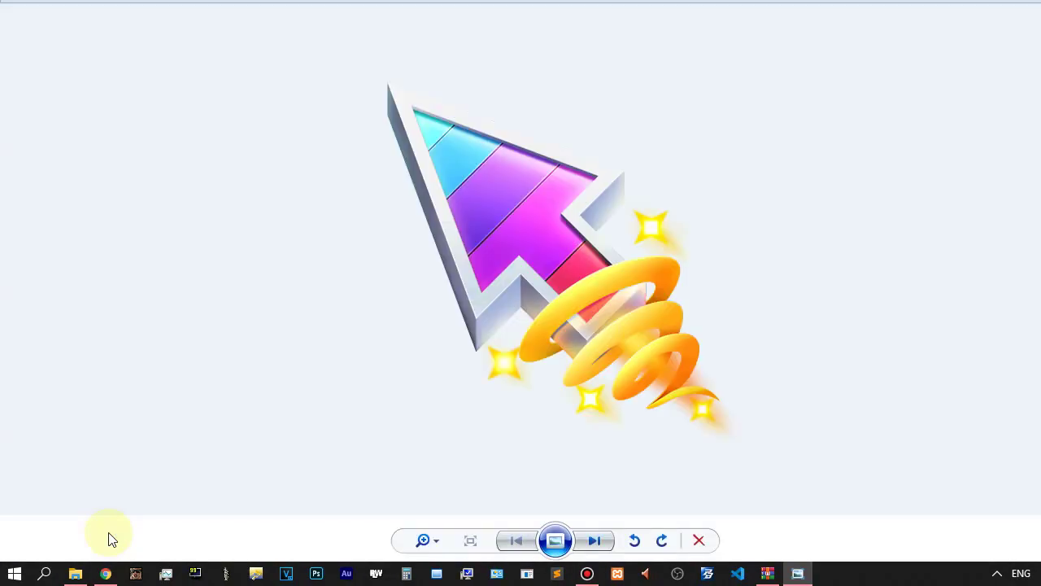
{"action": "right_click", "coordinate": [627, 178]}
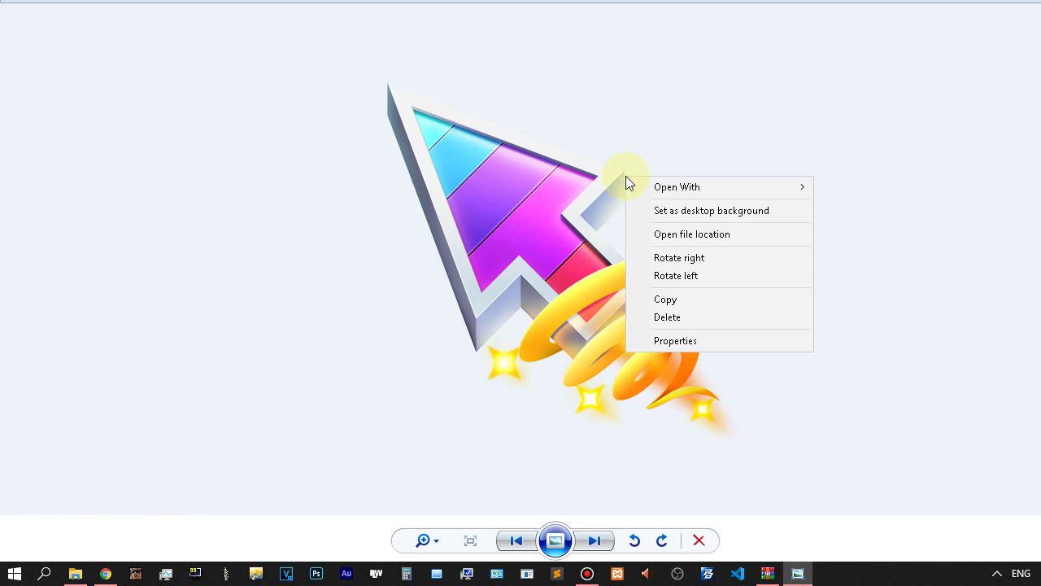
{"action": "left_click", "coordinate": [480, 335]}
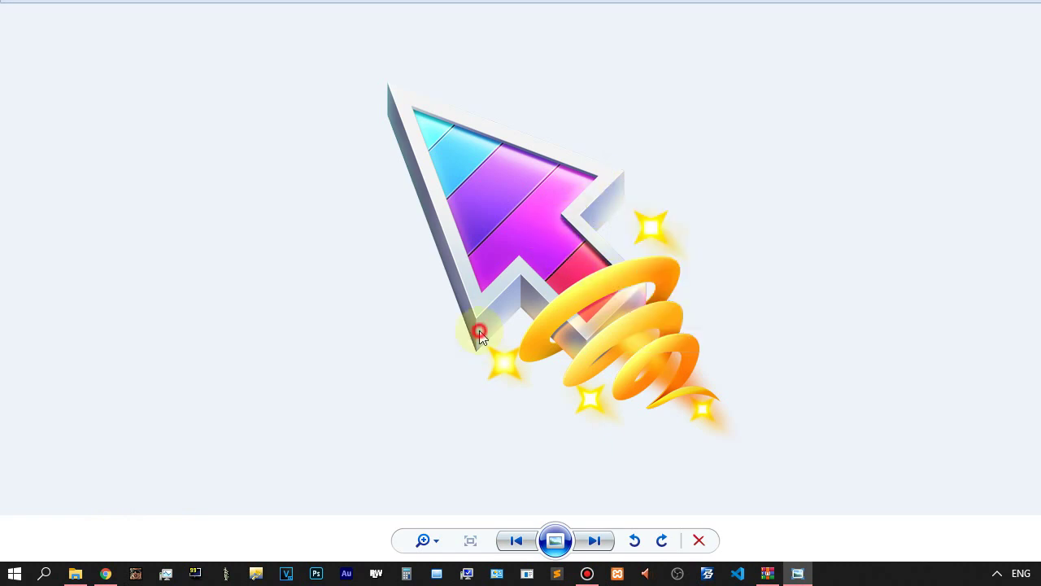
{"action": "right_click", "coordinate": [577, 147]}
{"action": "left_click", "coordinate": [632, 314]}
{"action": "scroll", "coordinate": [771, 335], "scroll_direction": "down", "scroll_amount": 2}
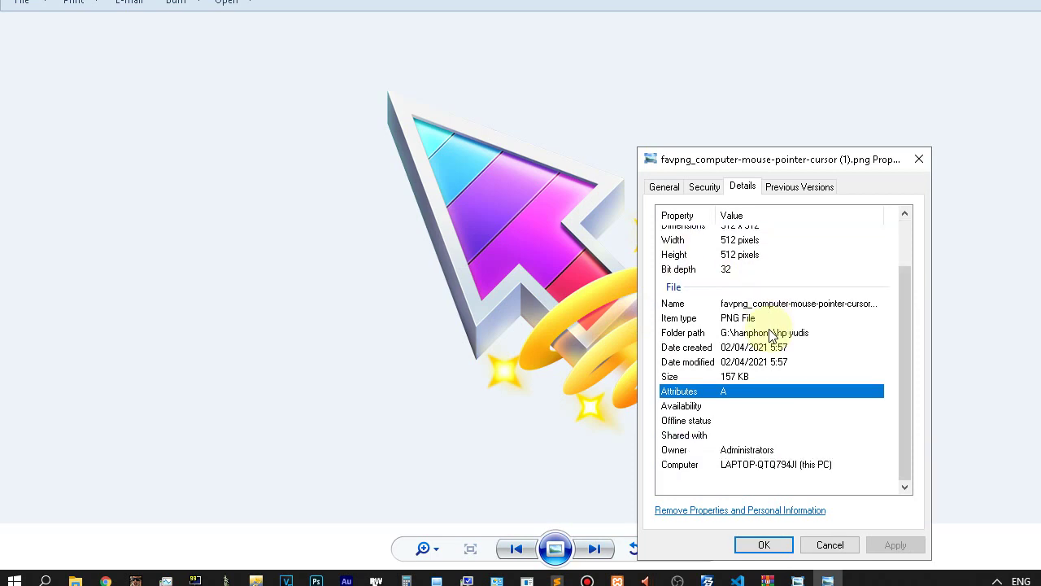
{"action": "left_click", "coordinate": [746, 377]}
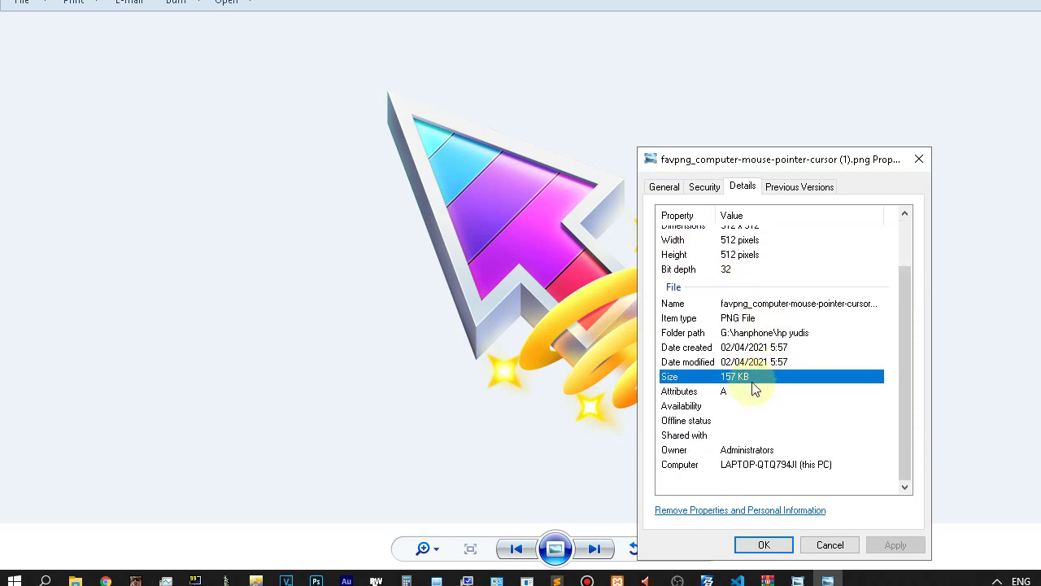
Close the cursor image and its properties, and upload the downloaded favpng cursor PNG to the favicon.io converter in the browser.
{"action": "left_click", "coordinate": [918, 159]}
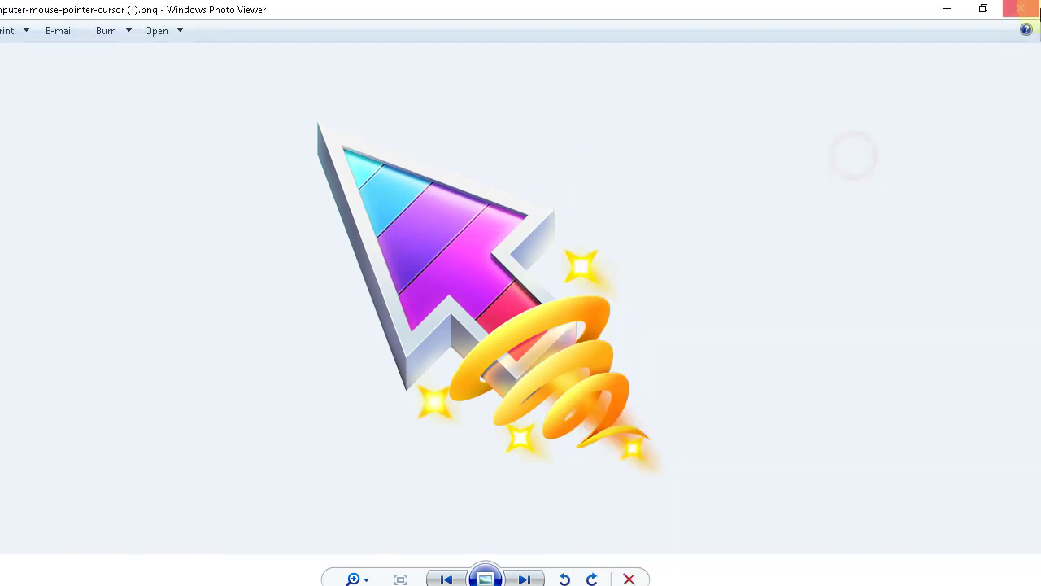
{"action": "left_click", "coordinate": [1022, 7]}
{"action": "left_click", "coordinate": [20, 582]}
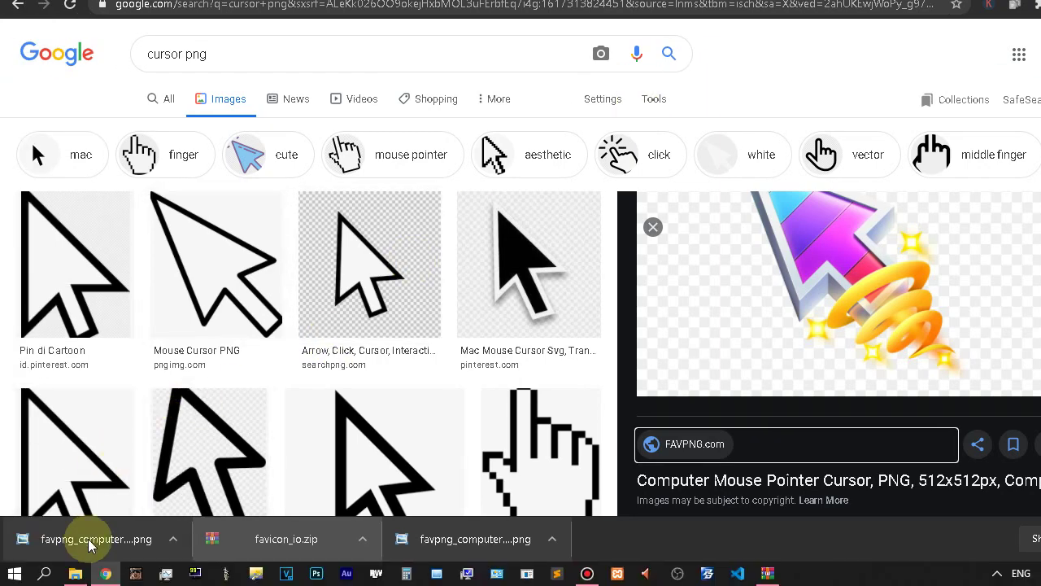
{"action": "left_click_drag", "start_coordinate": [89, 545], "coordinate": [321, 216]}
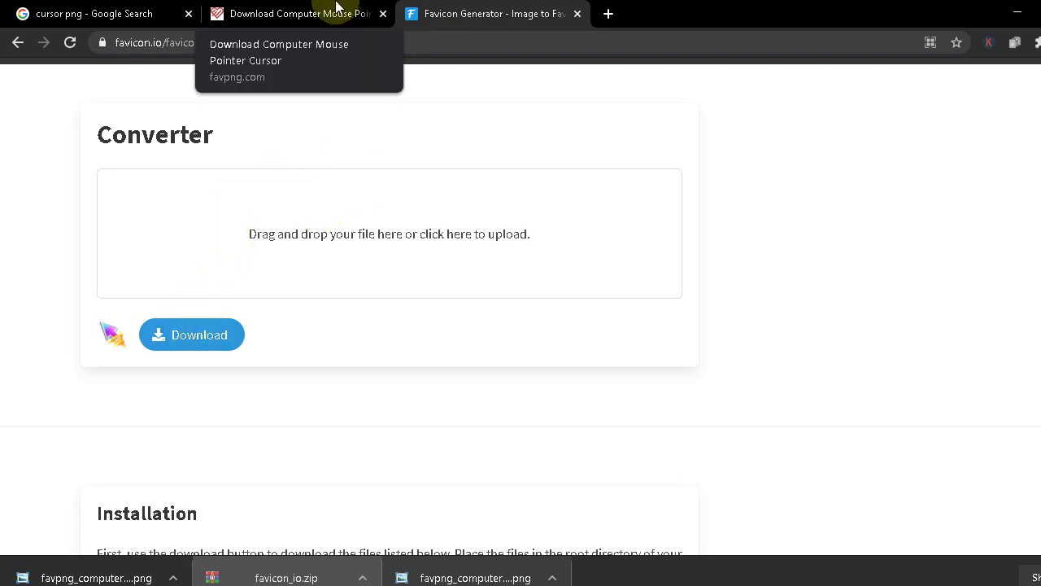
{"action": "left_click_drag", "start_coordinate": [70, 579], "coordinate": [285, 242]}
{"action": "left_click_drag", "start_coordinate": [282, 199], "coordinate": [283, 198]}
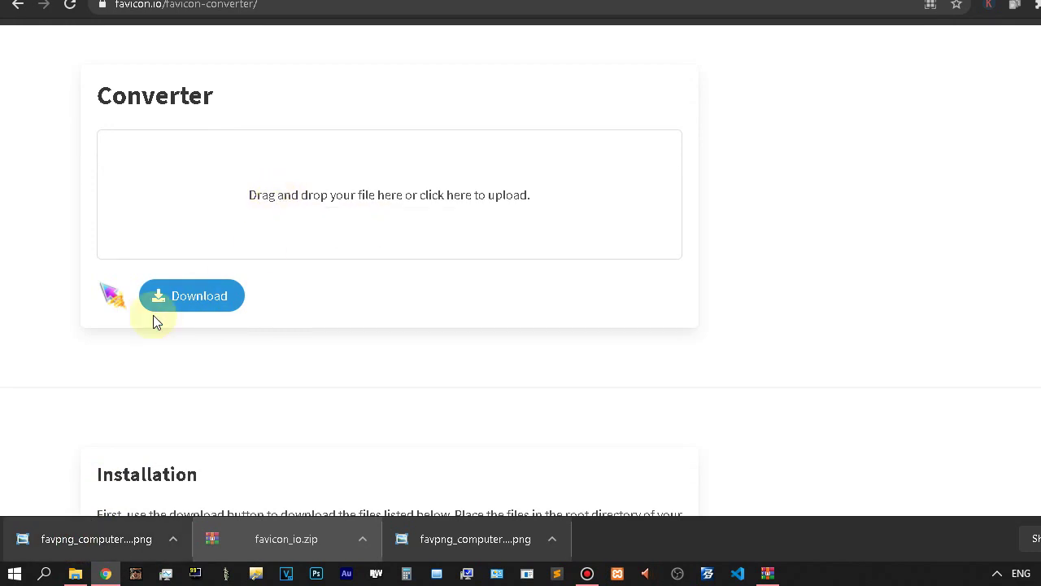
Download the converted icon archive and extract its favicon-16x16.png into the GTA SA 2020 folder.
{"action": "left_click", "coordinate": [188, 312]}
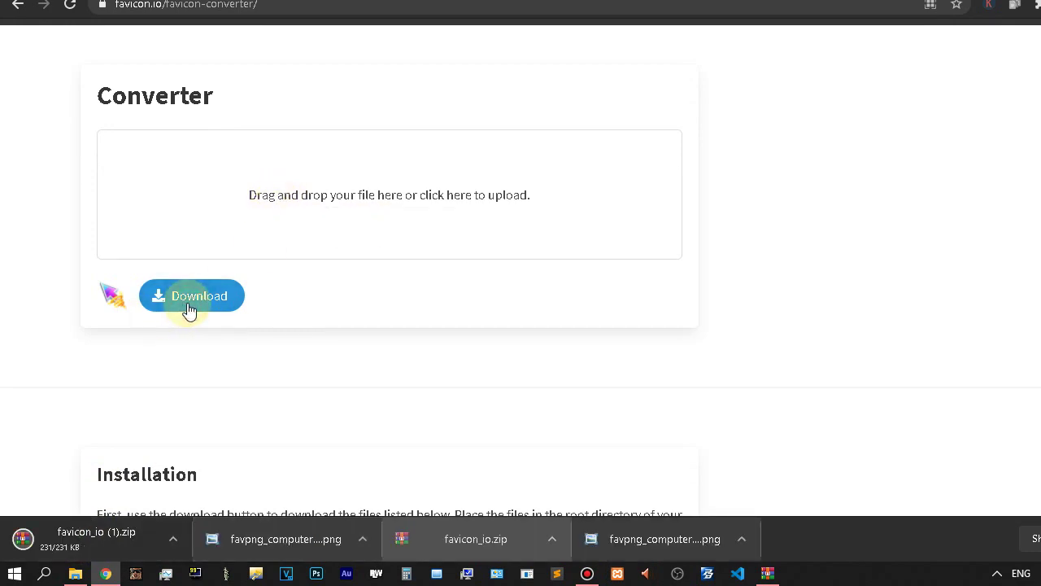
{"action": "left_click", "coordinate": [77, 539]}
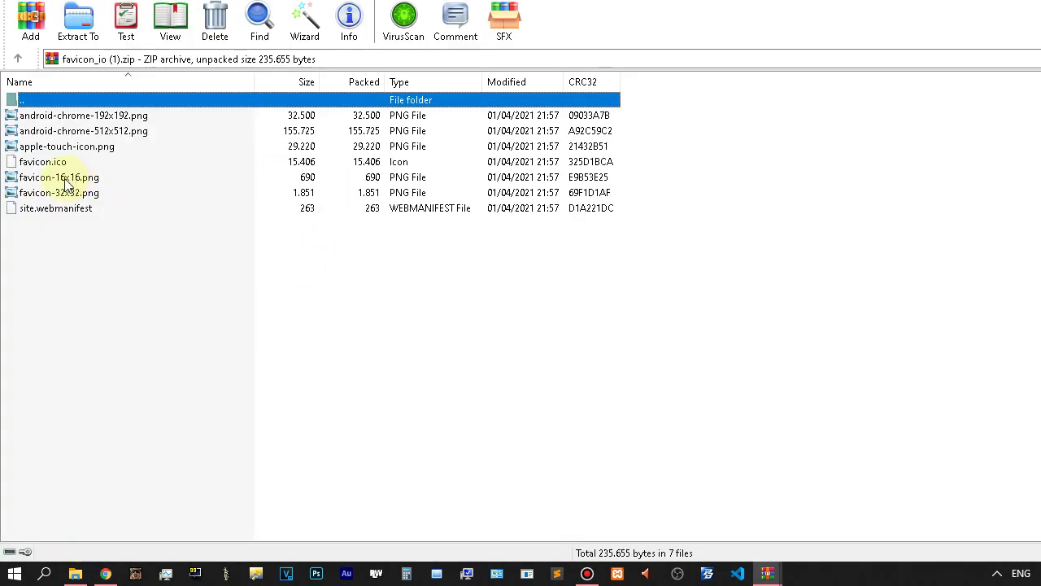
{"action": "left_click", "coordinate": [68, 179]}
{"action": "left_click", "coordinate": [680, 202]}
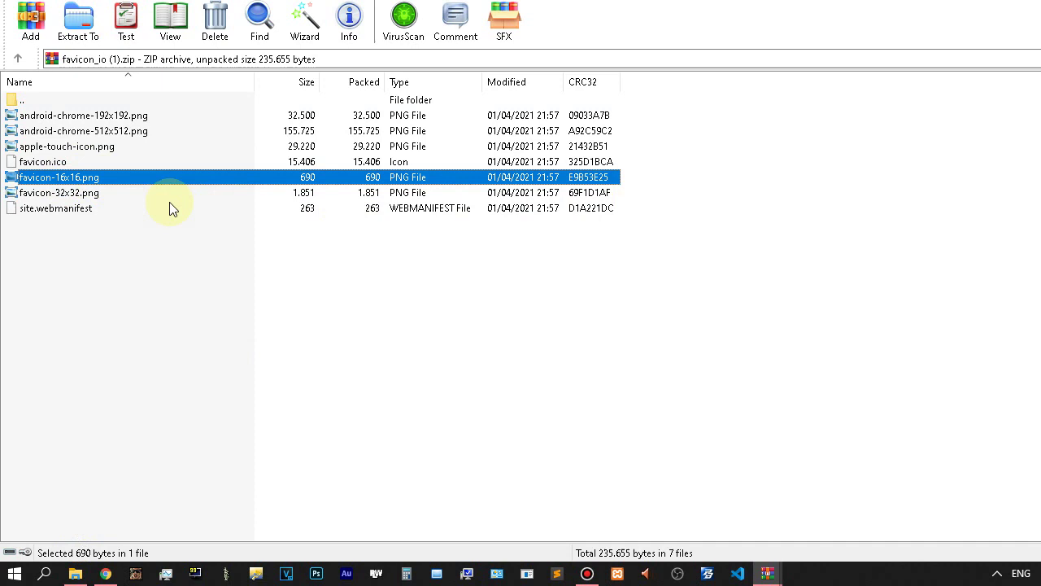
{"action": "left_click_drag", "start_coordinate": [78, 177], "coordinate": [227, 330]}
{"action": "left_click_drag", "start_coordinate": [111, 557], "coordinate": [717, 291]}
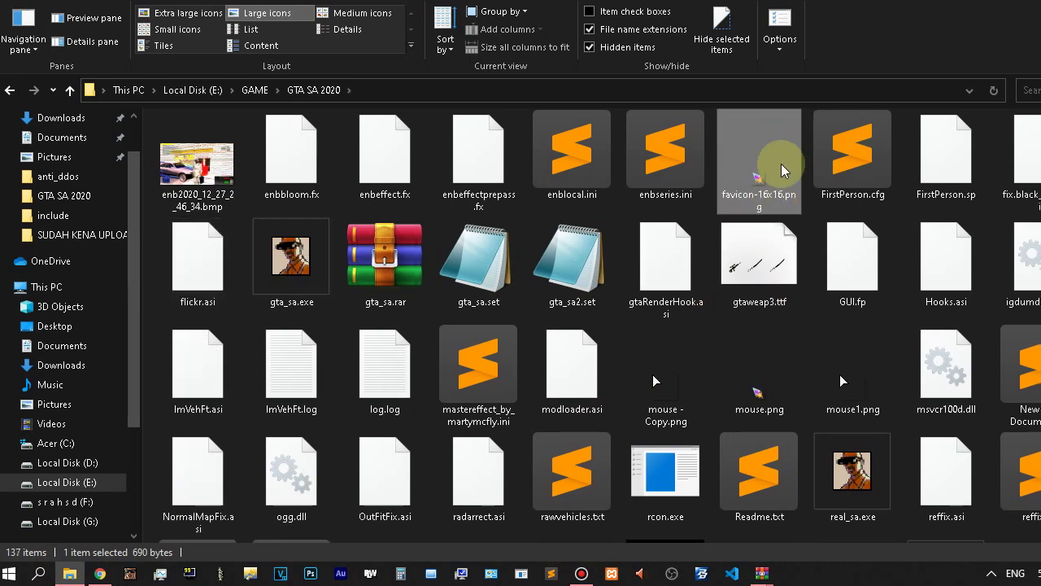
Open the file name of mouse.png in the GTA SA 2020 folder for editing.
{"action": "left_click", "coordinate": [750, 358]}
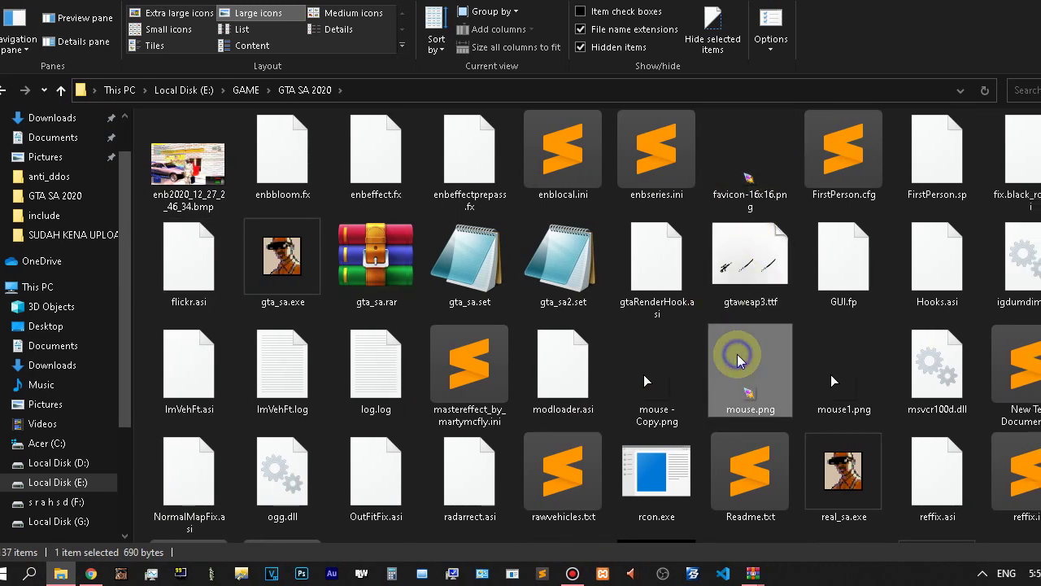
{"action": "right_click", "coordinate": [753, 378]}
{"action": "left_click", "coordinate": [779, 524]}
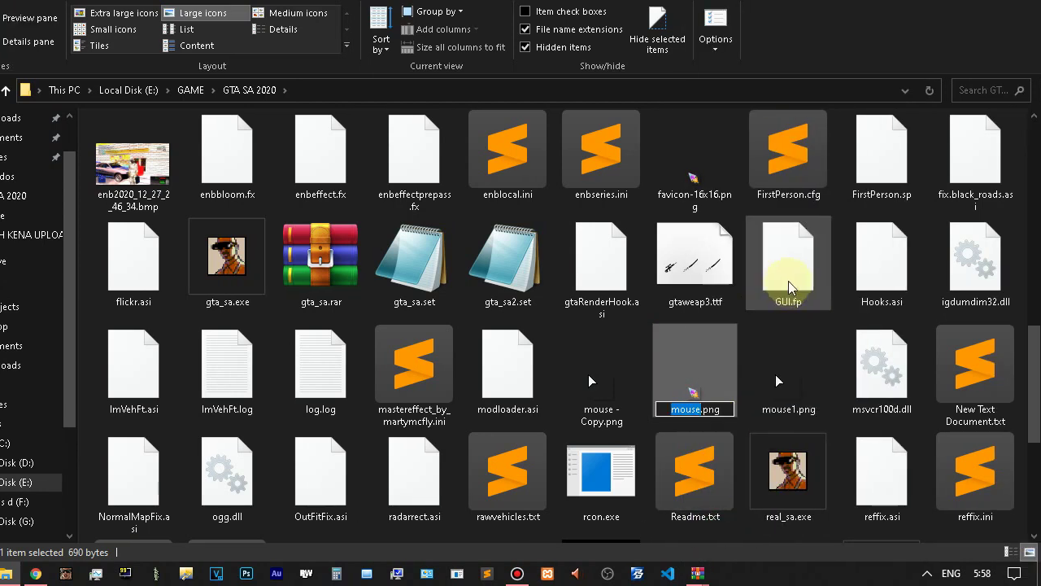